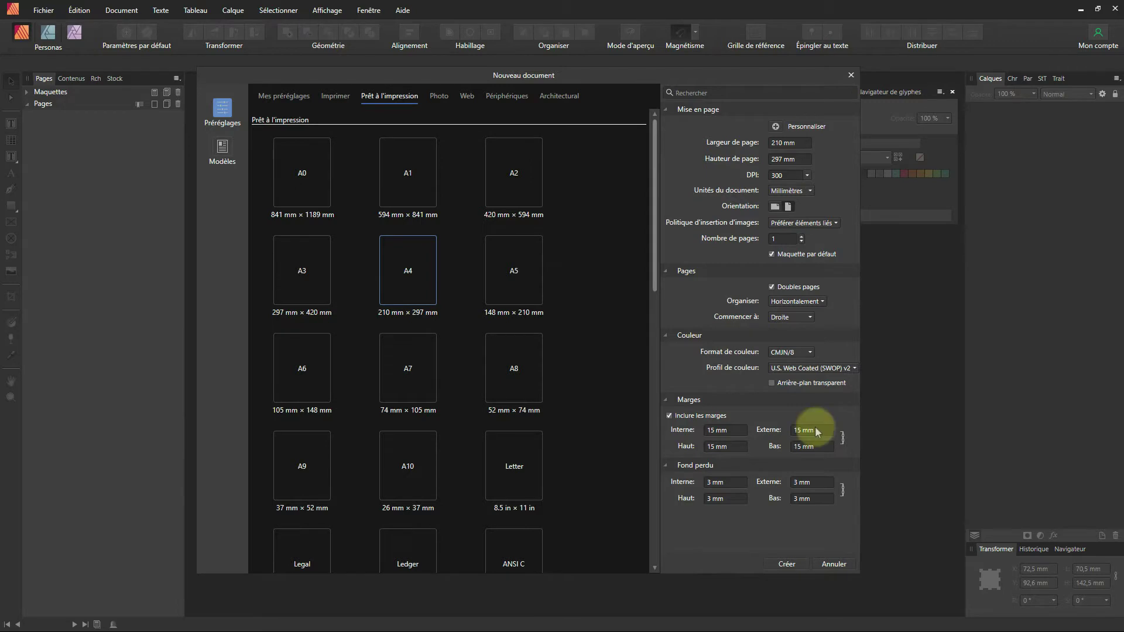
# Step: Create the A4 portrait document with 15 mm margins and 3 mm bleed, and draw a 180 × 267 mm text frame filling the margins
pyautogui.click(730, 483)
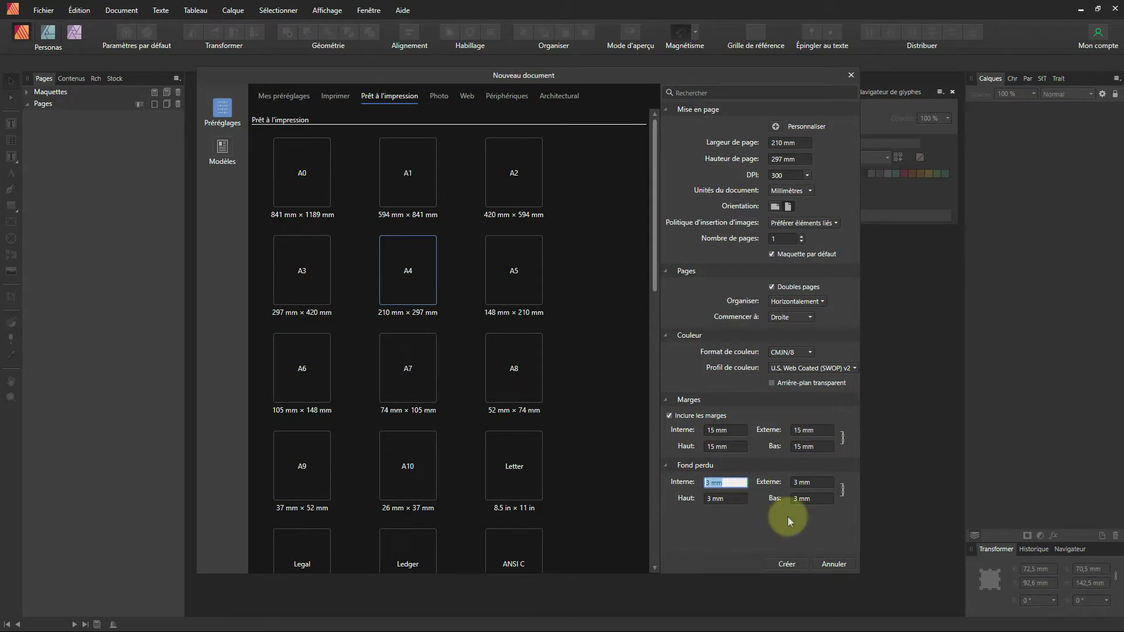
pyautogui.click(795, 564)
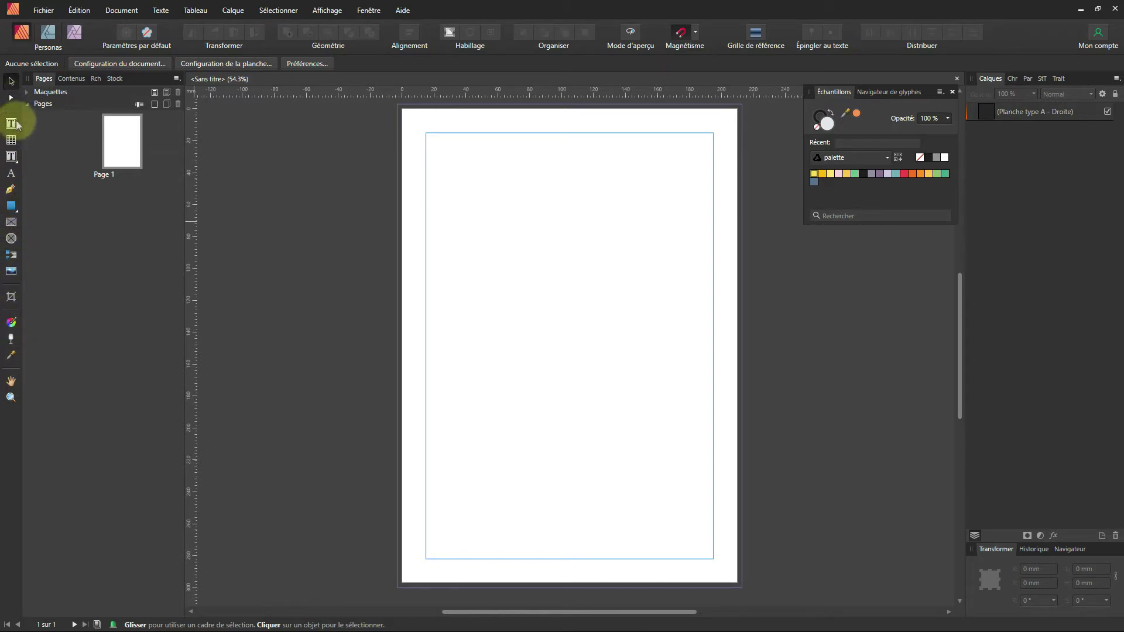
pyautogui.click(12, 157)
pyautogui.moveTo(426, 136); pyautogui.dragTo(713, 559)
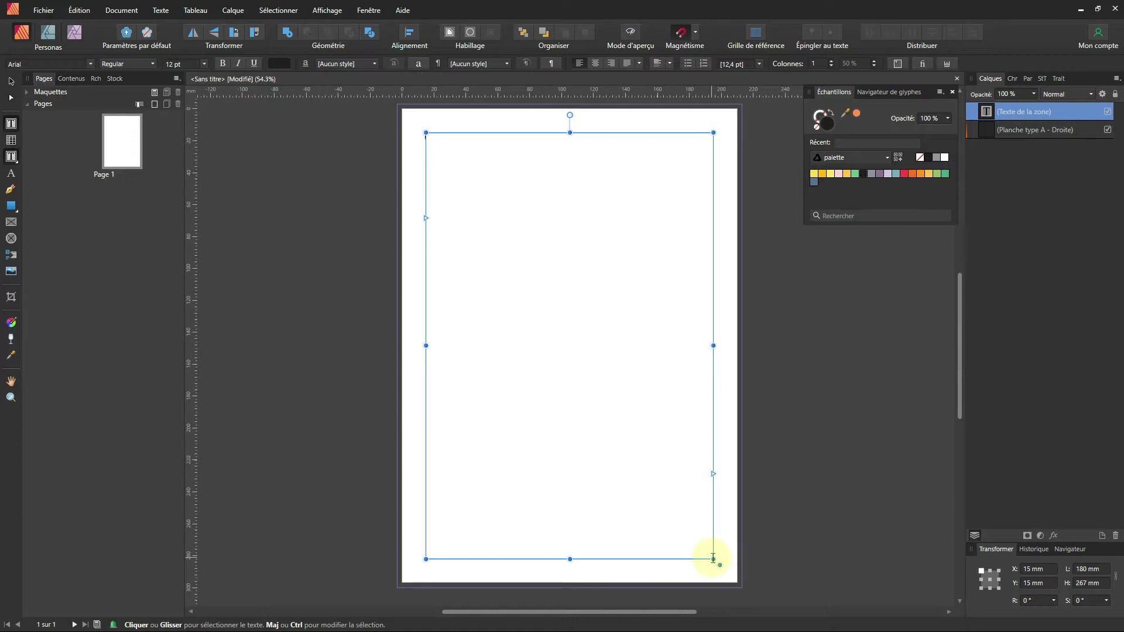
pyautogui.write('eiohfioeqzhfosem')
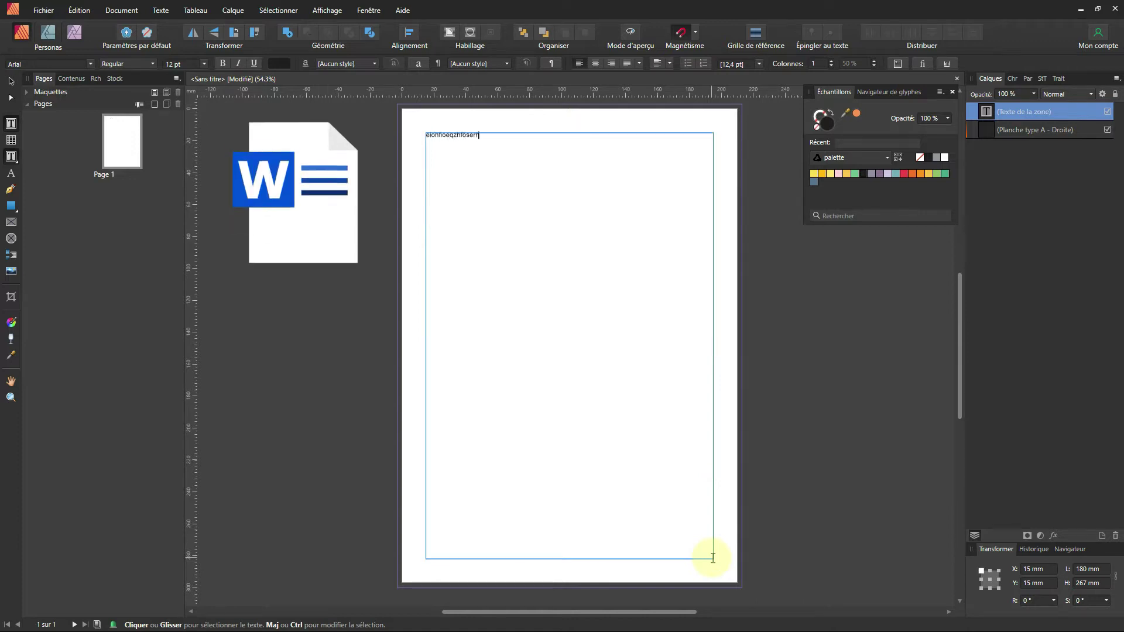
pyautogui.press('BackSpace')
pyautogui.press('BackSpace')
pyautogui.press('BackSpace')
pyautogui.press('BackSpace')
pyautogui.press('BackSpace')
pyautogui.press('BackSpace')
pyautogui.press('BackSpace')
pyautogui.press('BackSpace')
pyautogui.press('BackSpace')
pyautogui.press('BackSpace')
pyautogui.press('BackSpace')
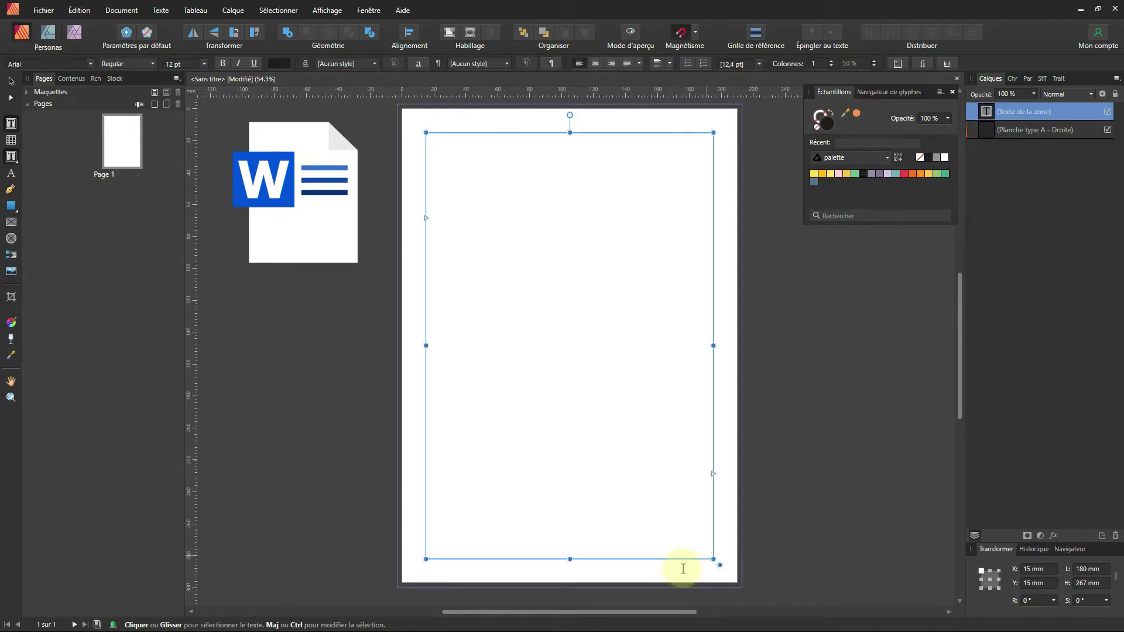
# Step: Fill the text frame with placeholder text and split it into two columns
pyautogui.rightClick(529, 220)
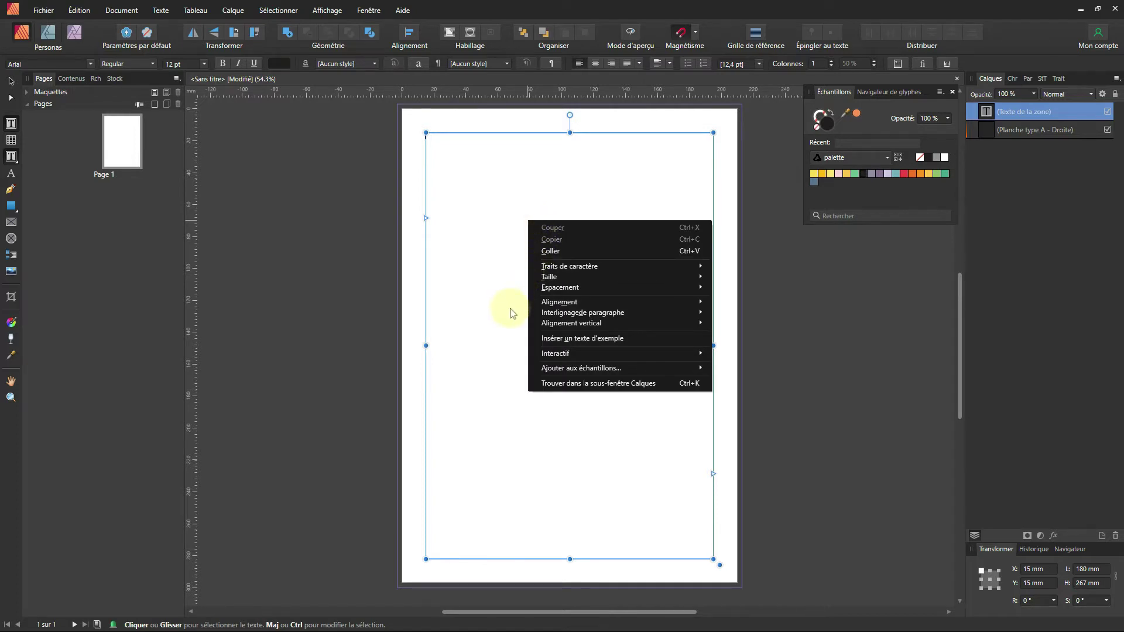
pyautogui.click(549, 339)
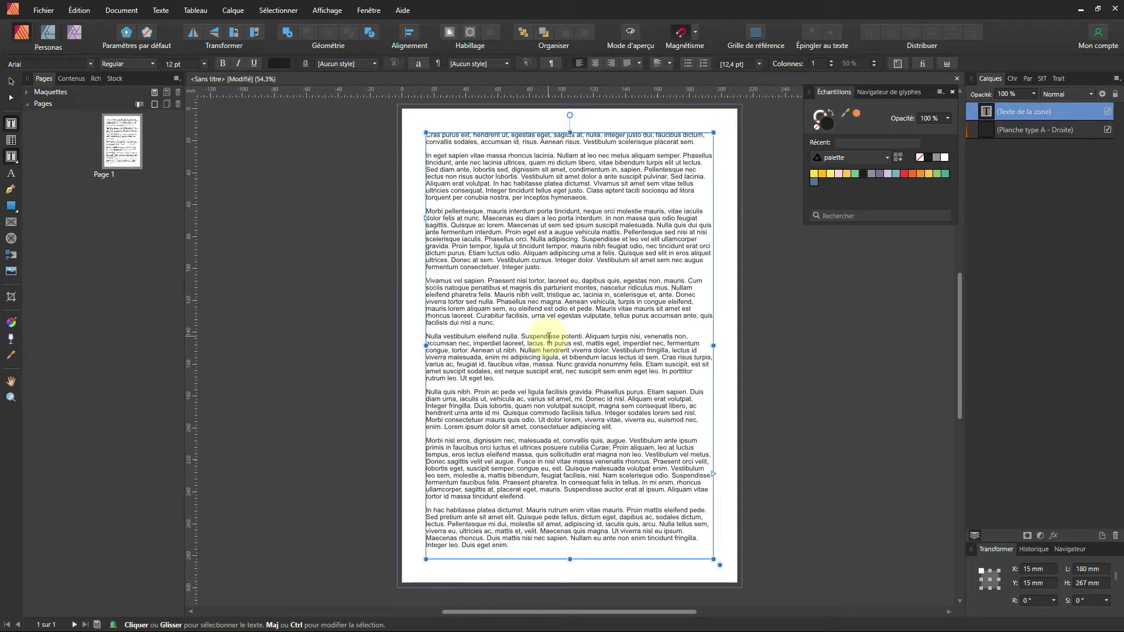
pyautogui.click(832, 62)
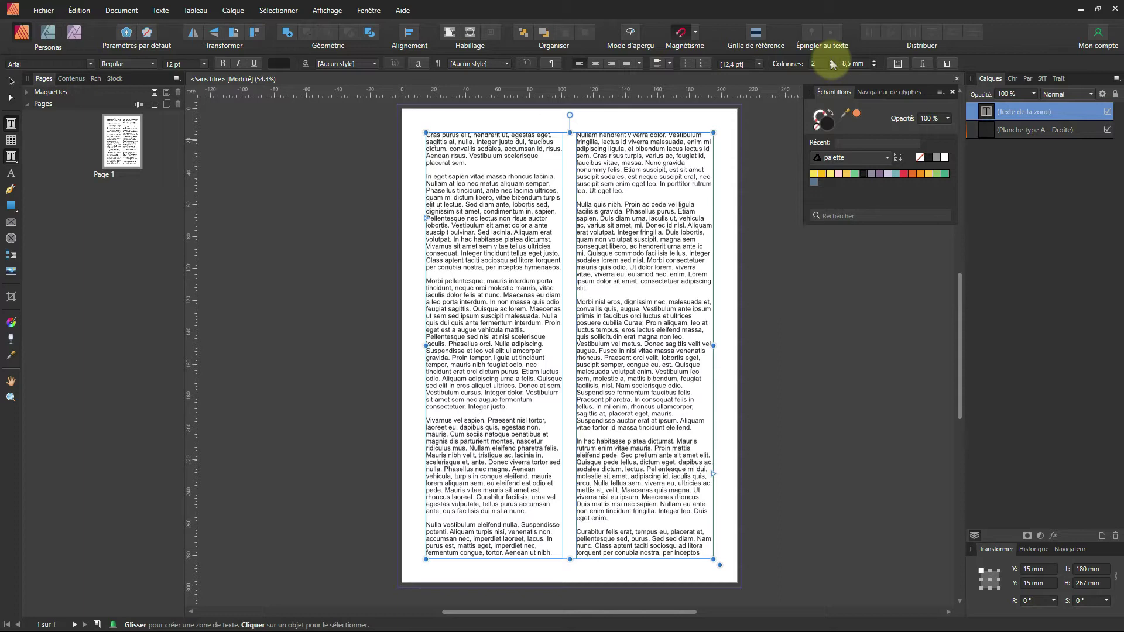
pyautogui.click(10, 81)
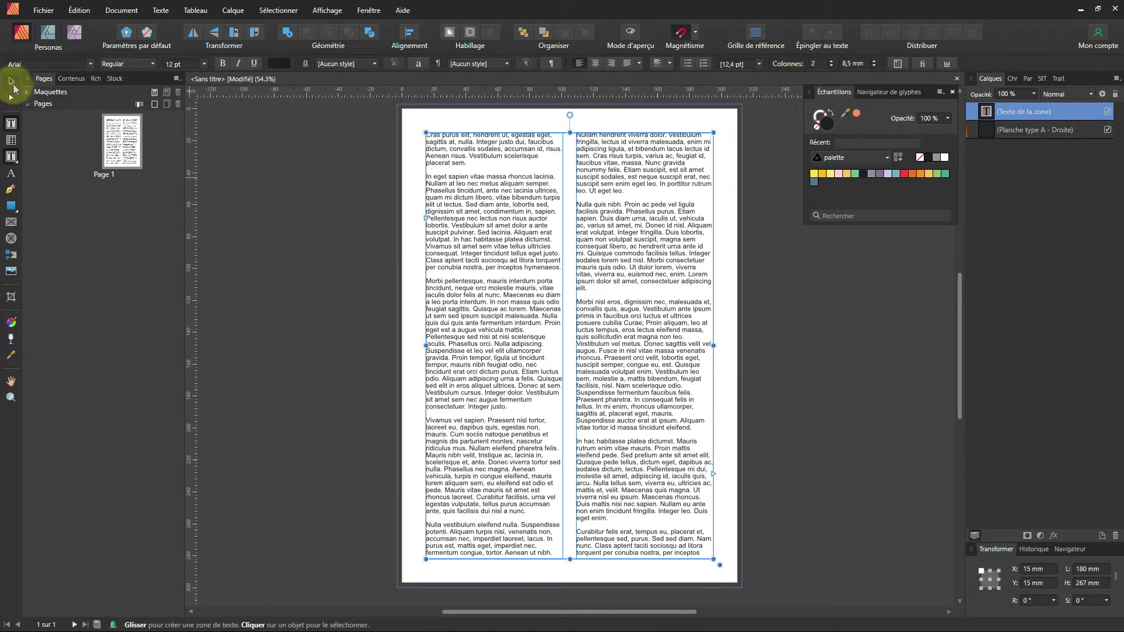
pyautogui.click(492, 309)
pyautogui.click(354, 220)
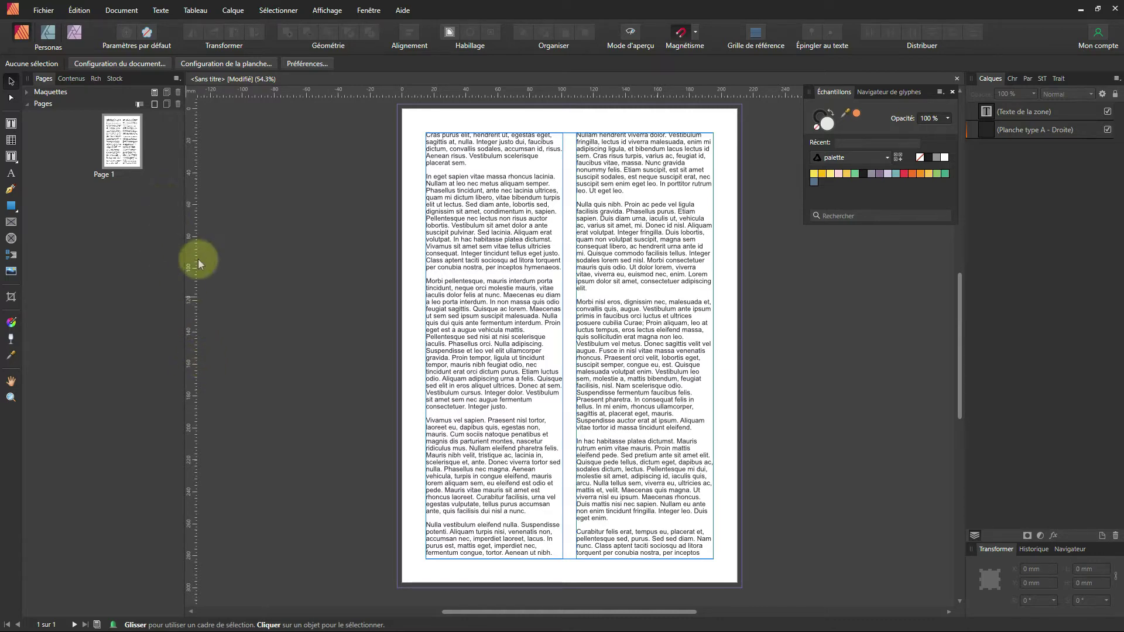
pyautogui.click(43, 10)
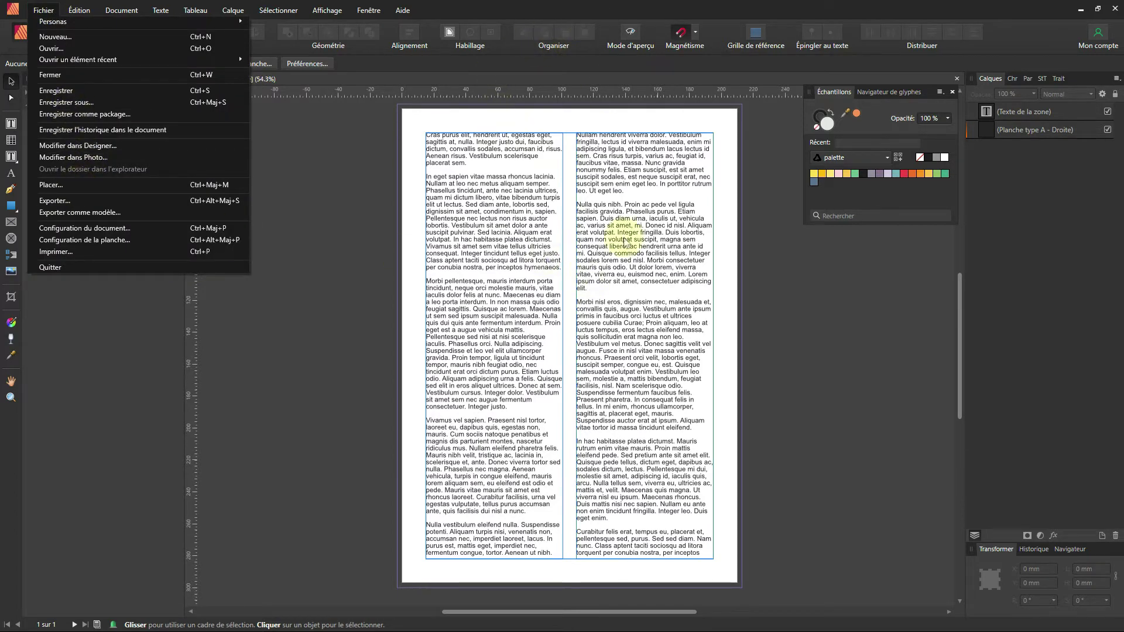
pyautogui.click(632, 12)
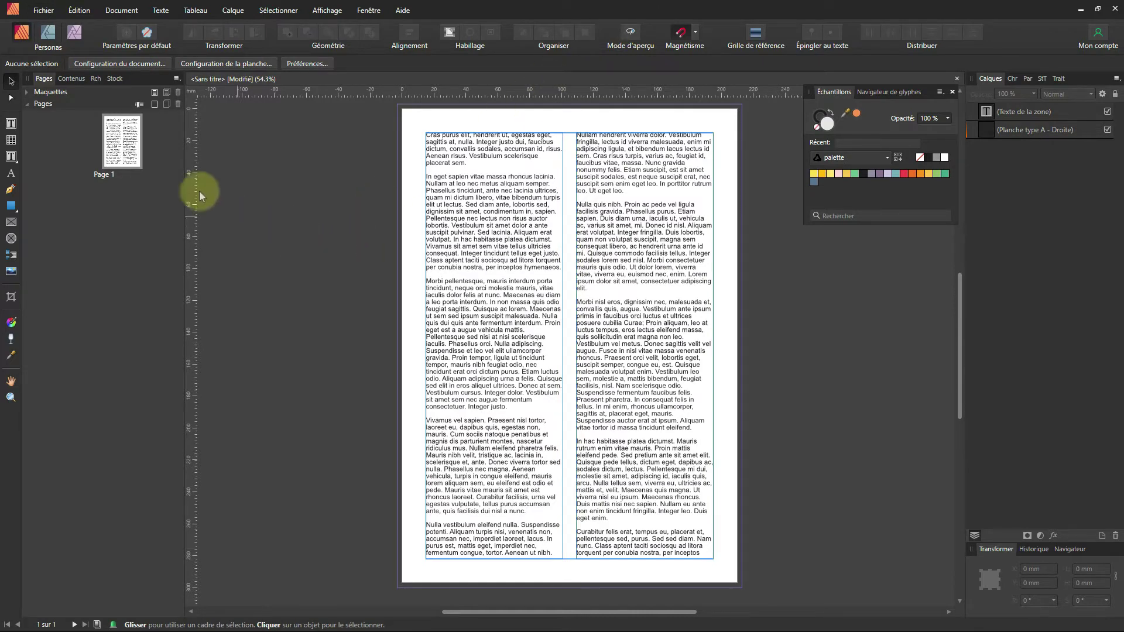
# Step: Place the Pexels stock photo of the jumping man in the checked shirt from the "jump" results onto the page
pyautogui.click(114, 82)
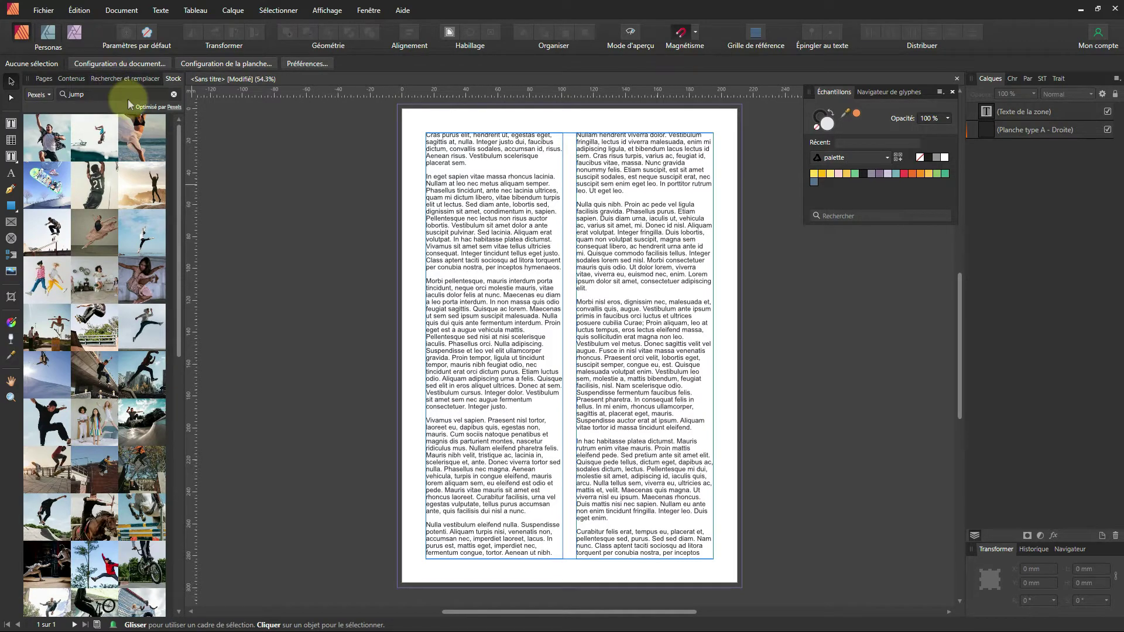
pyautogui.click(49, 97)
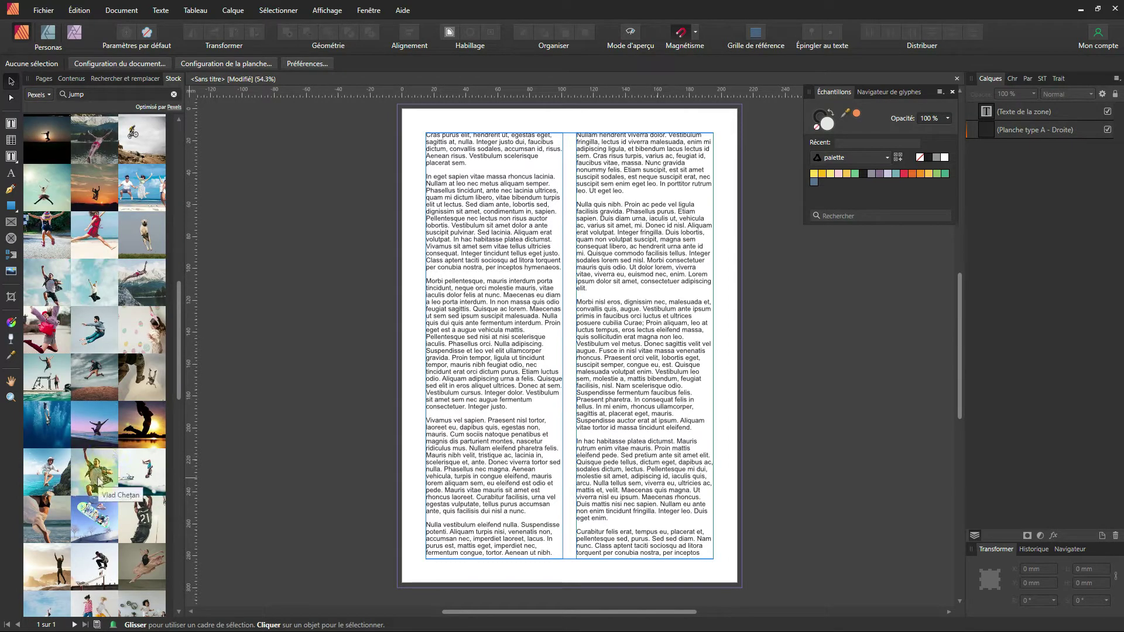
pyautogui.moveTo(99, 480); pyautogui.dragTo(605, 253)
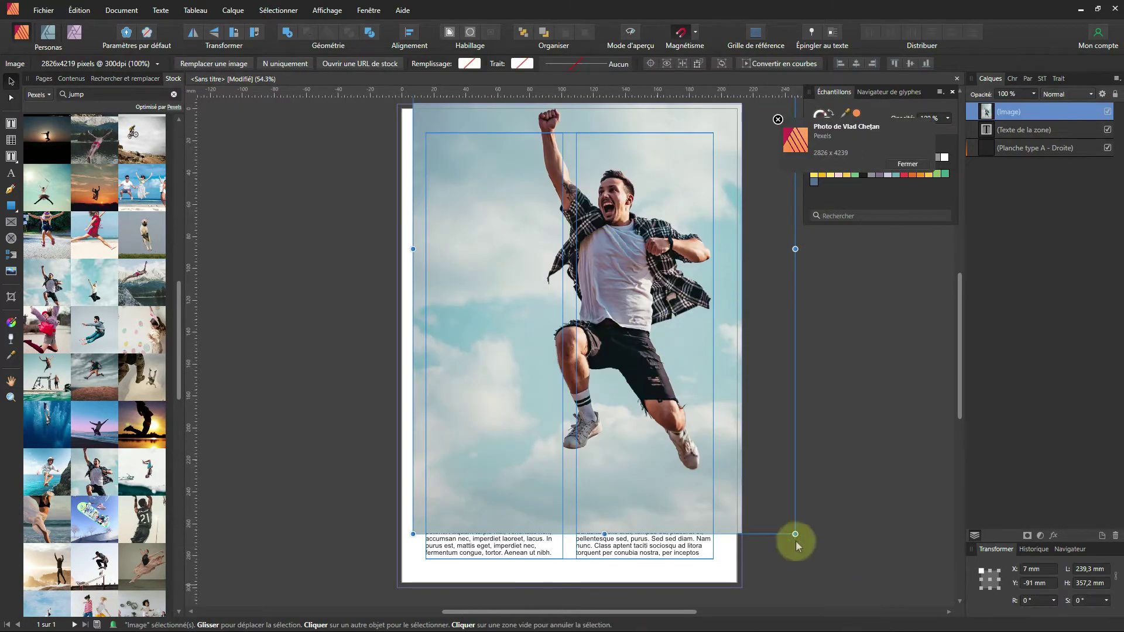
# Step: Scale the photo down to about 124 × 185 mm and centre it on the page over the two text columns
pyautogui.moveTo(795, 535); pyautogui.dragTo(620, 297)
pyautogui.moveTo(572, 212); pyautogui.dragTo(626, 445)
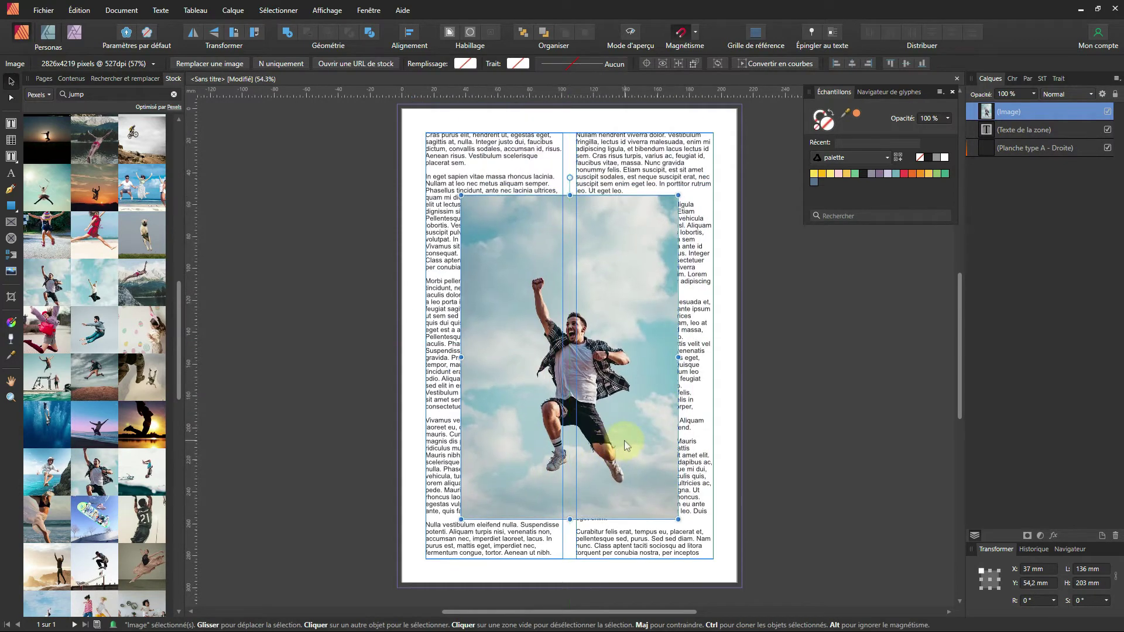
pyautogui.press('t')
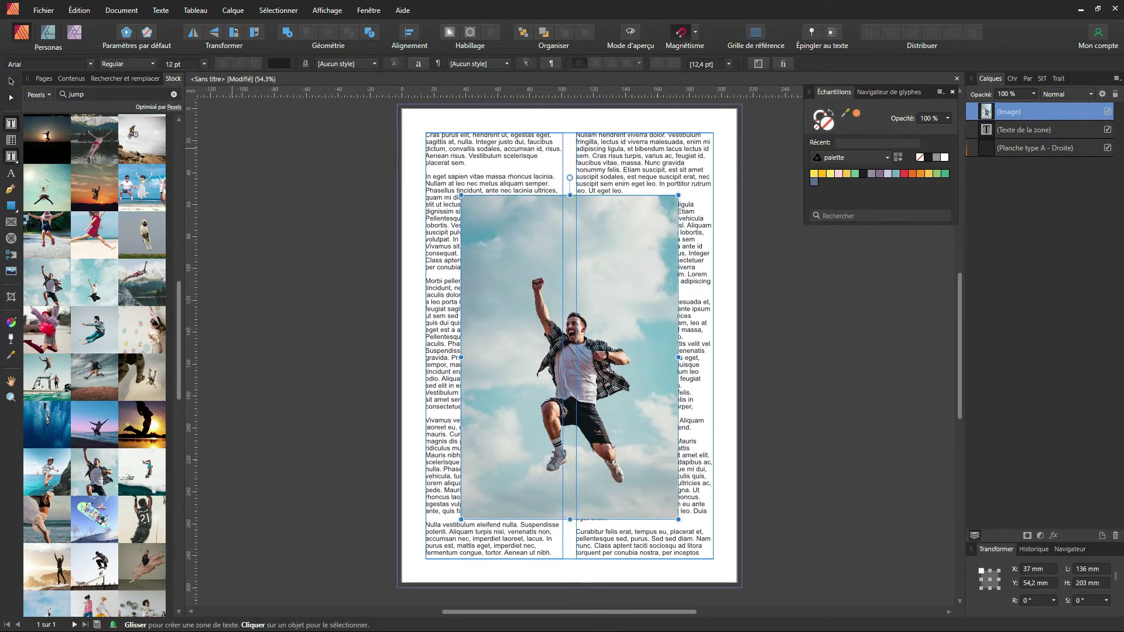
pyautogui.press('v')
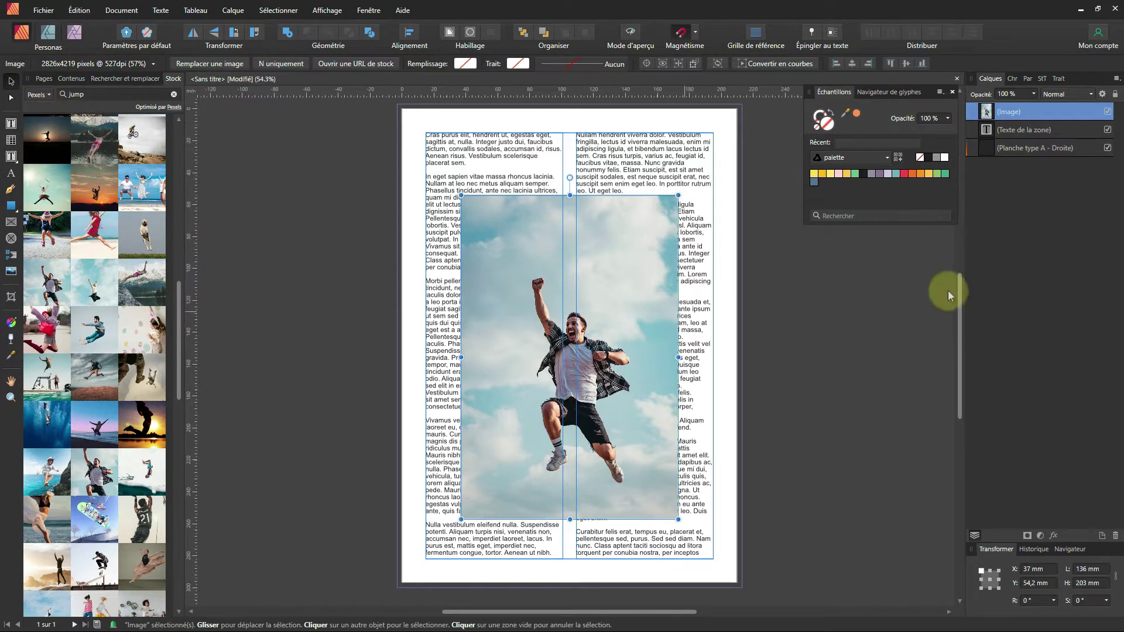
pyautogui.moveTo(678, 192)
pyautogui.mouseDown()
pyautogui.moveTo(614, 234)
pyautogui.moveTo(589, 325)
pyautogui.moveTo(674, 237)
pyautogui.moveTo(680, 211)
pyautogui.mouseUp()
pyautogui.moveTo(622, 331); pyautogui.dragTo(602, 315)
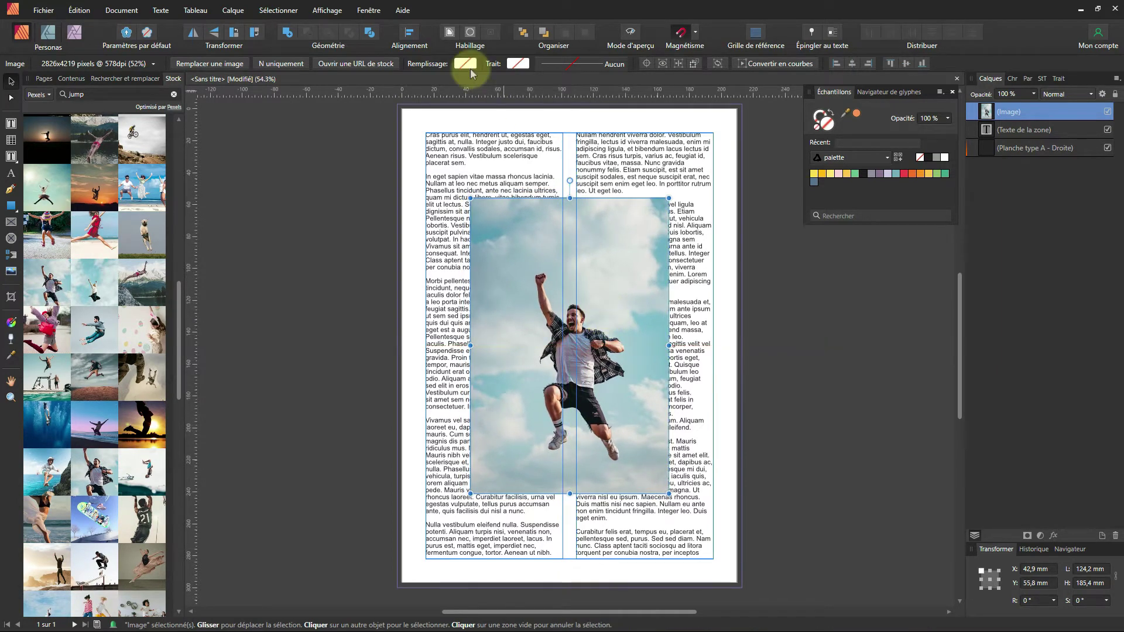
# Step: Wrap the text around both sides of the photo, trying the Carré style and settling on Adapté
pyautogui.click(449, 34)
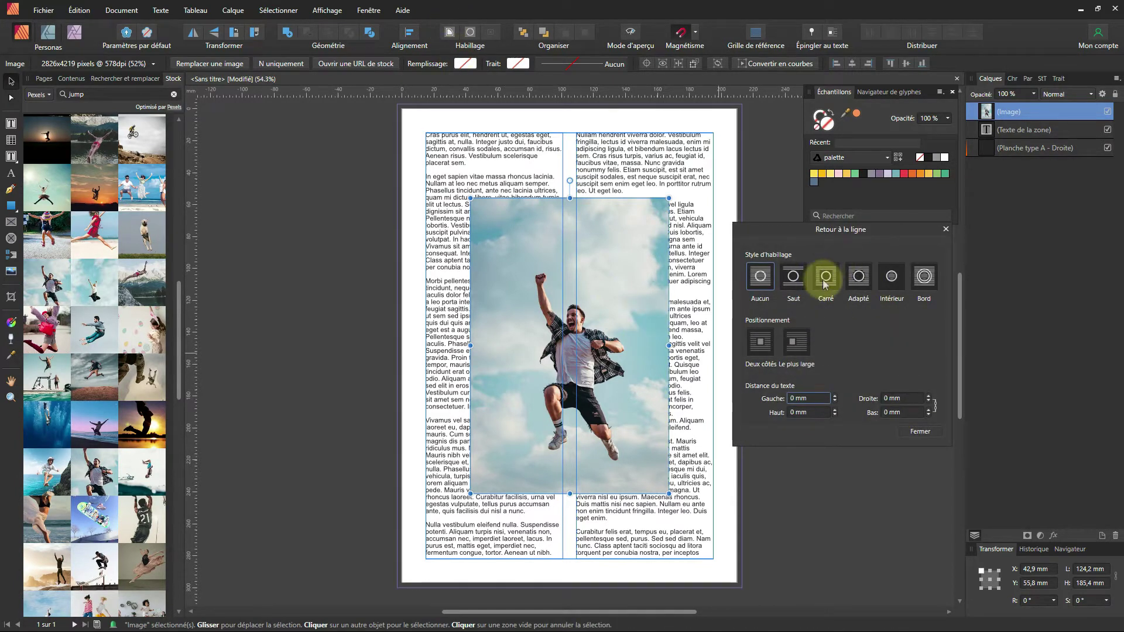
pyautogui.click(826, 284)
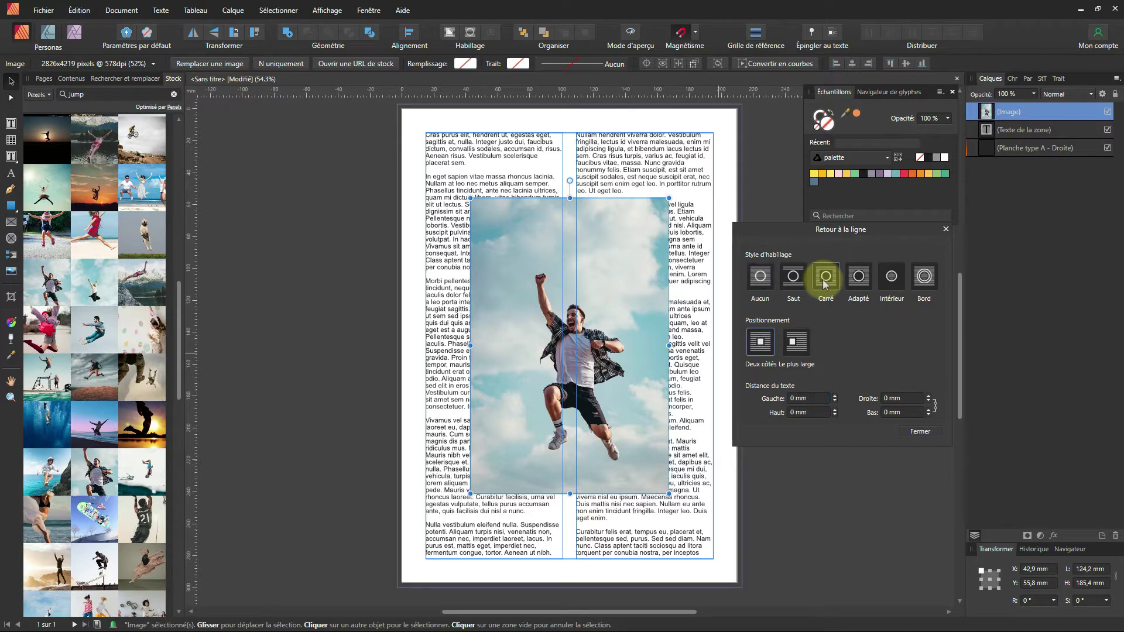
pyautogui.click(861, 284)
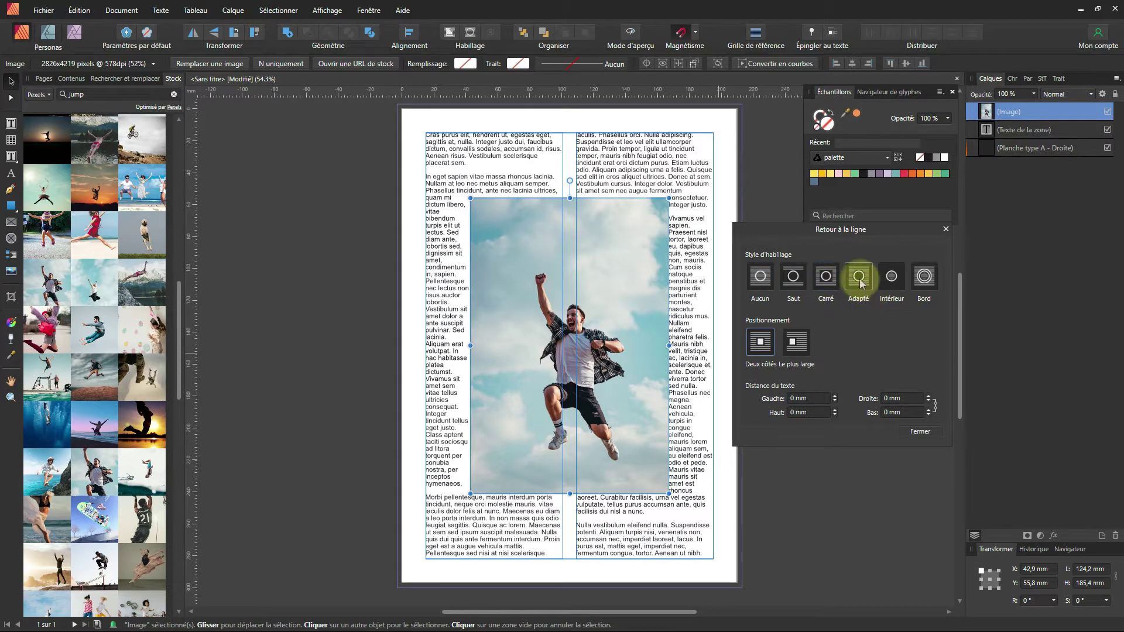
# Step: Set the photo's text-wrap distance to 0,5 mm on all four sides and close the wrap settings
pyautogui.click(836, 397)
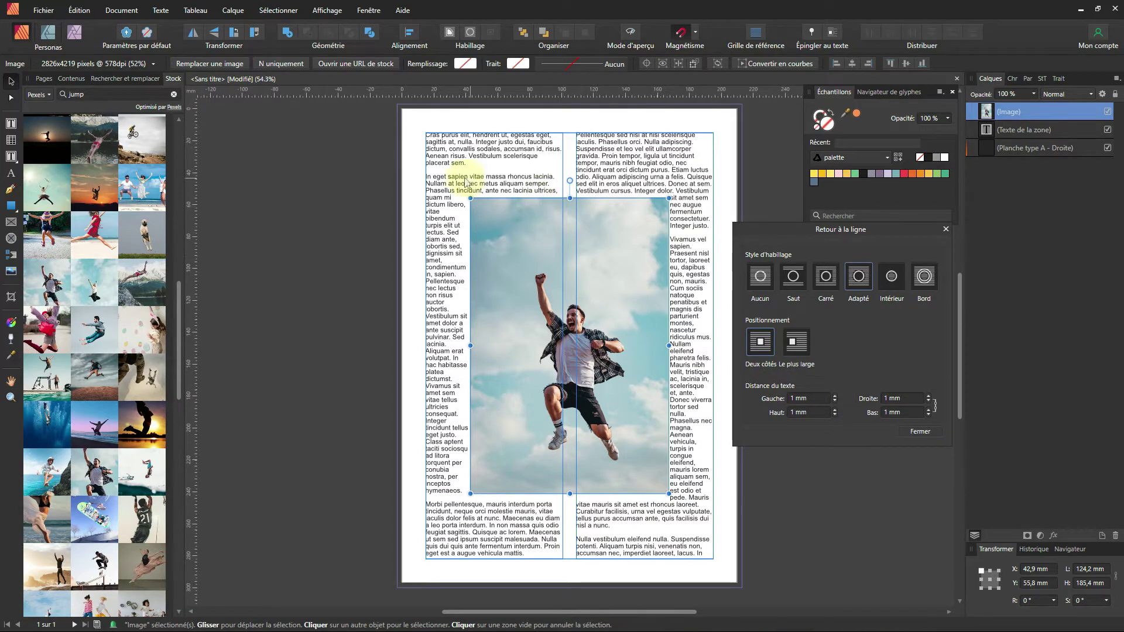
pyautogui.click(806, 400)
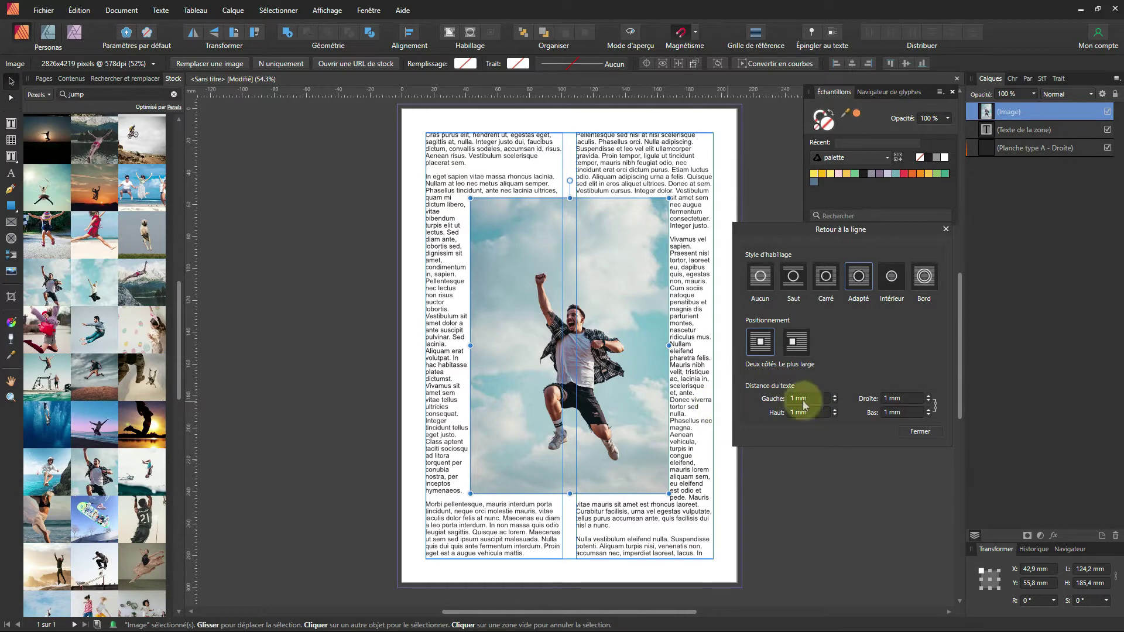
pyautogui.write('0,')
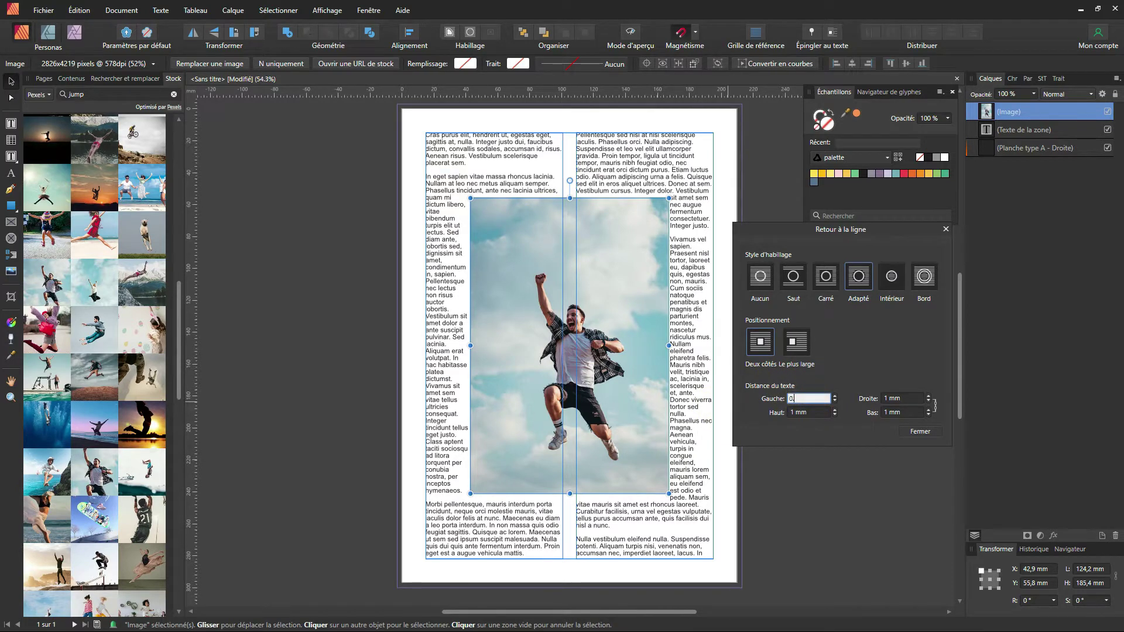
pyautogui.write('5')
pyautogui.press('Return')
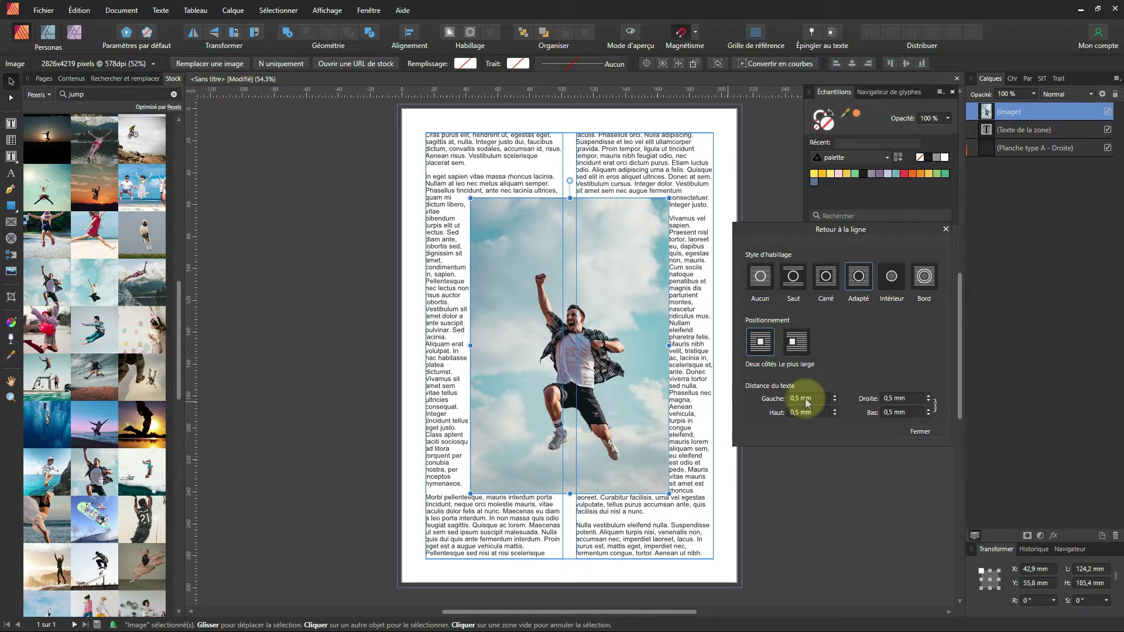
pyautogui.click(922, 432)
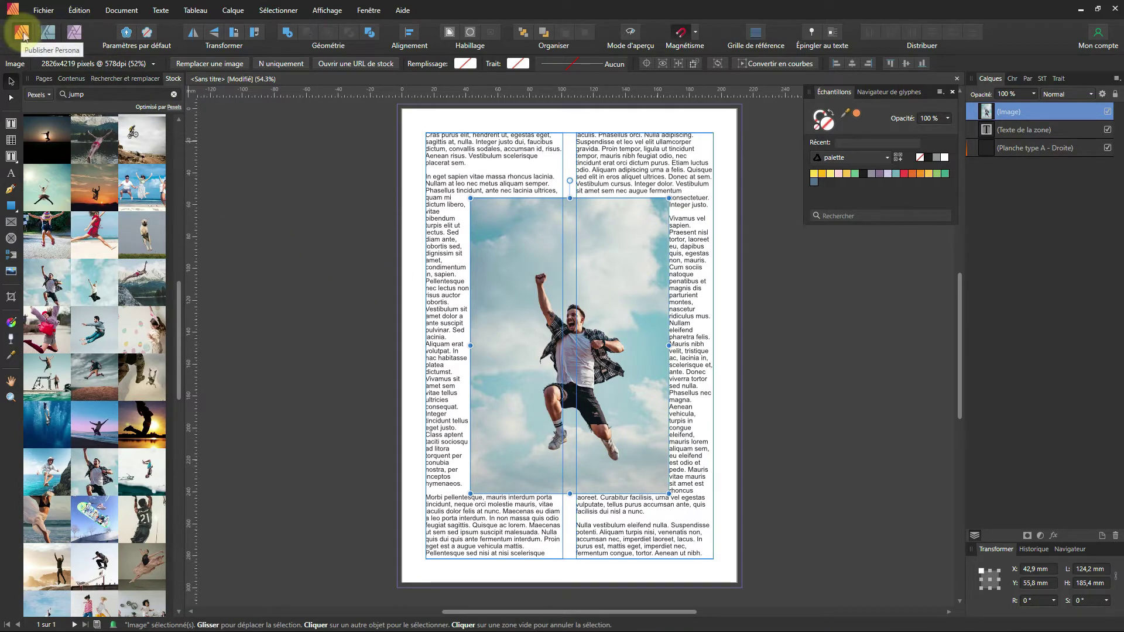
# Step: Switch to the Photo Persona and set up the Selection Brush with a width of 19 px
pyautogui.click(75, 33)
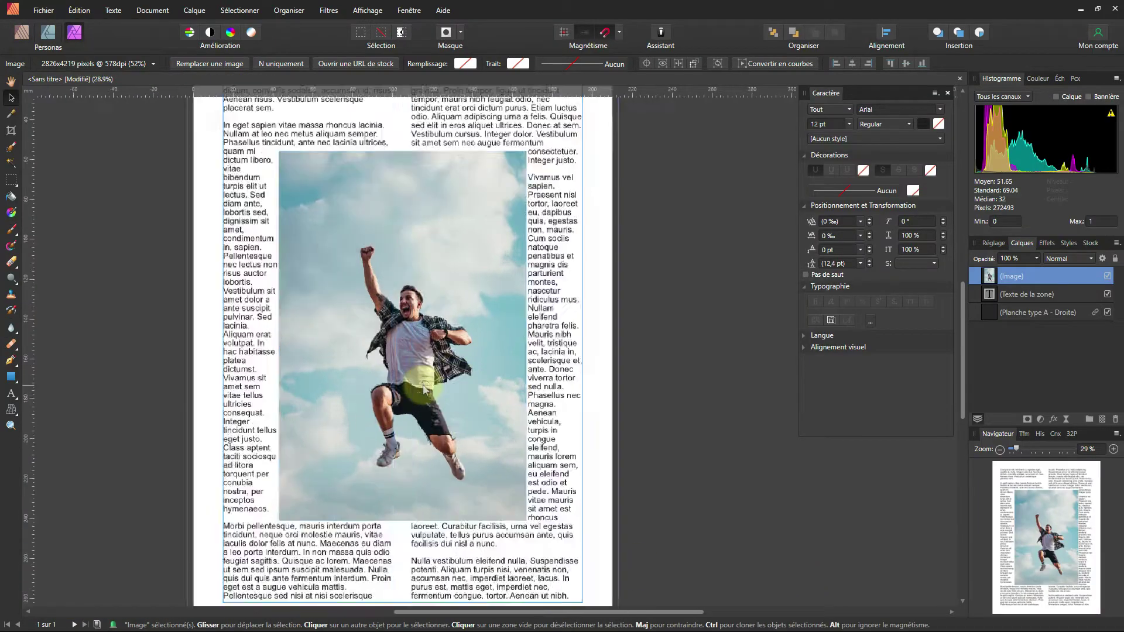
pyautogui.scroll(1, 424, 389)
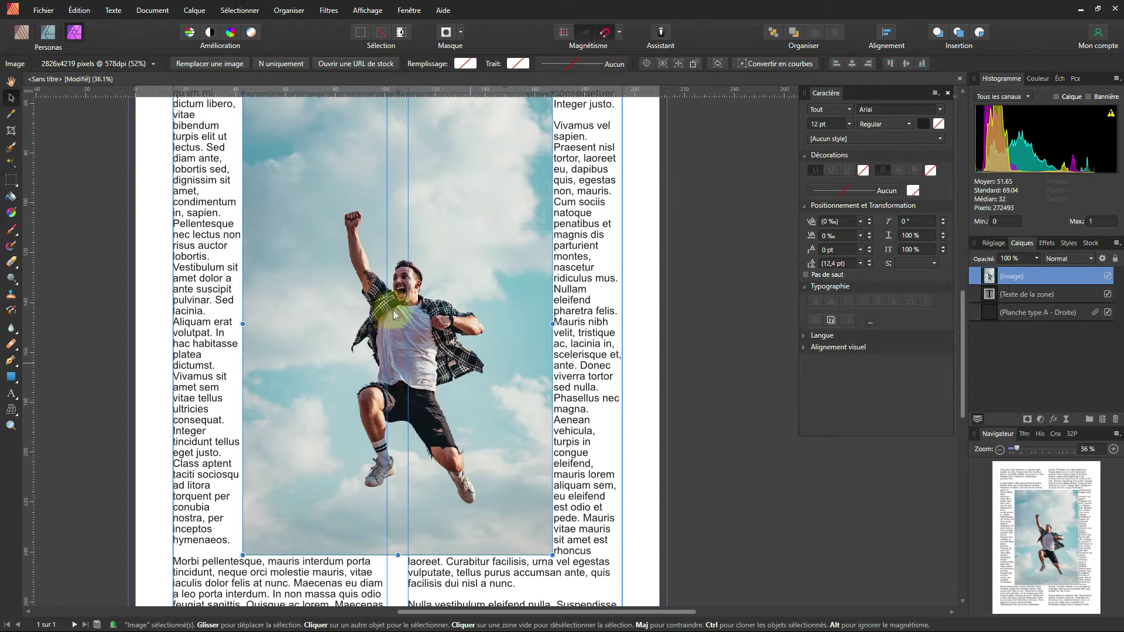
pyautogui.moveTo(444, 320); pyautogui.dragTo(493, 313)
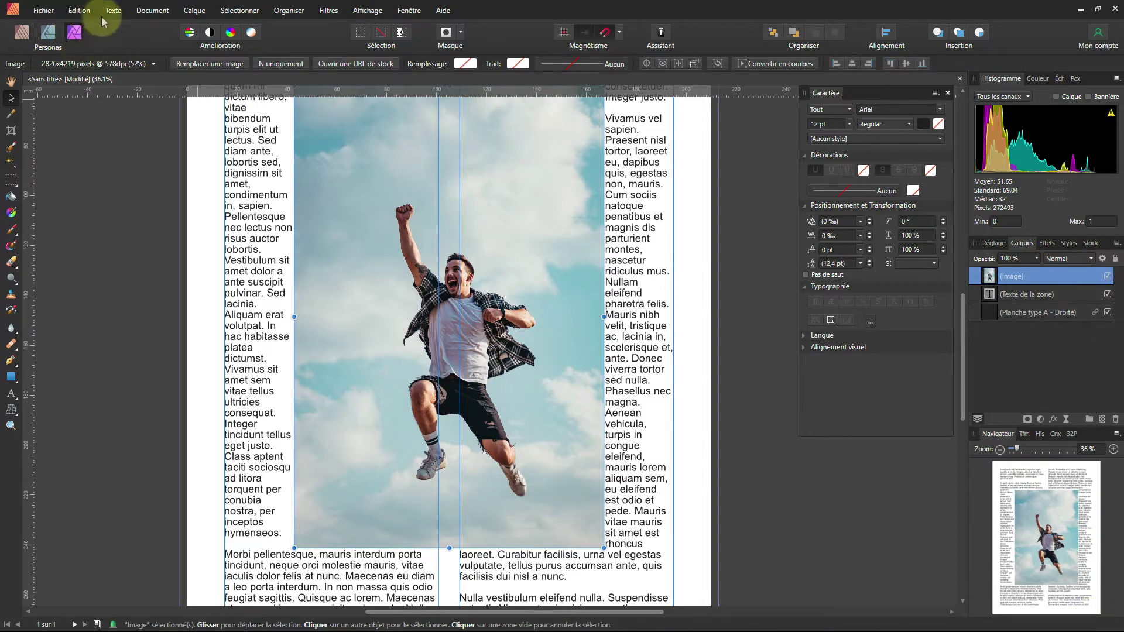
pyautogui.click(76, 35)
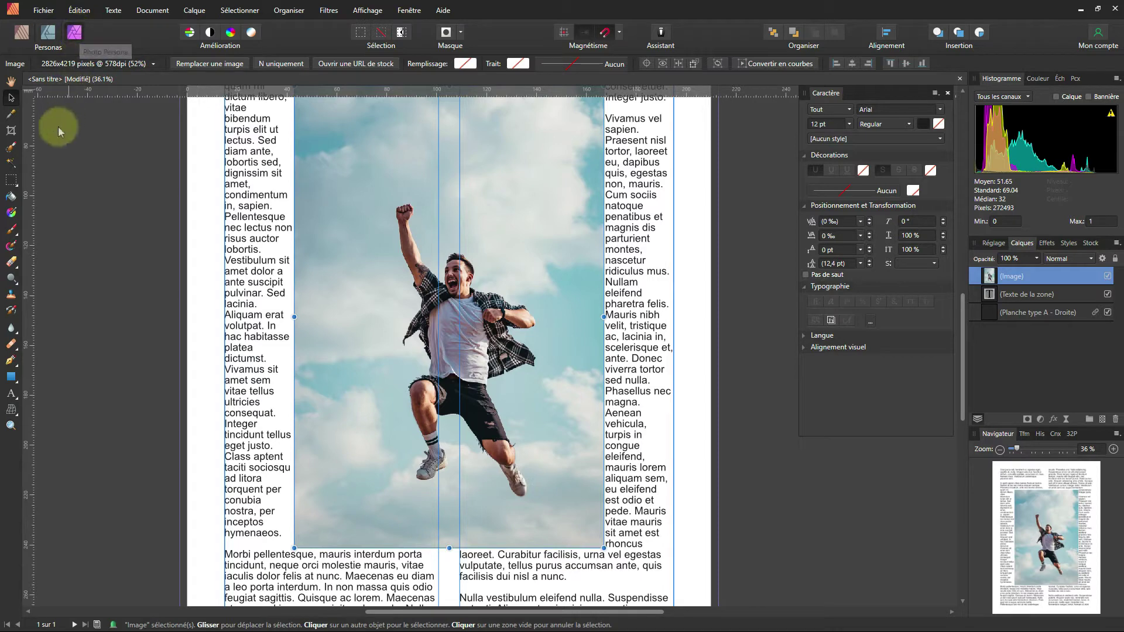
pyautogui.click(9, 148)
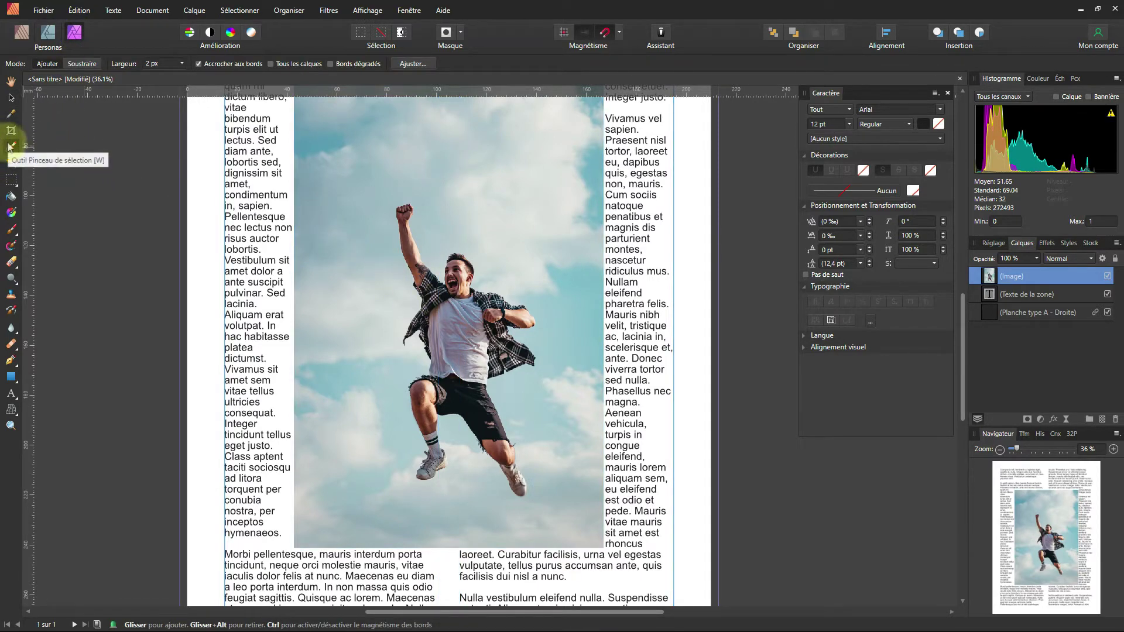
pyautogui.scroll(2, 440, 340)
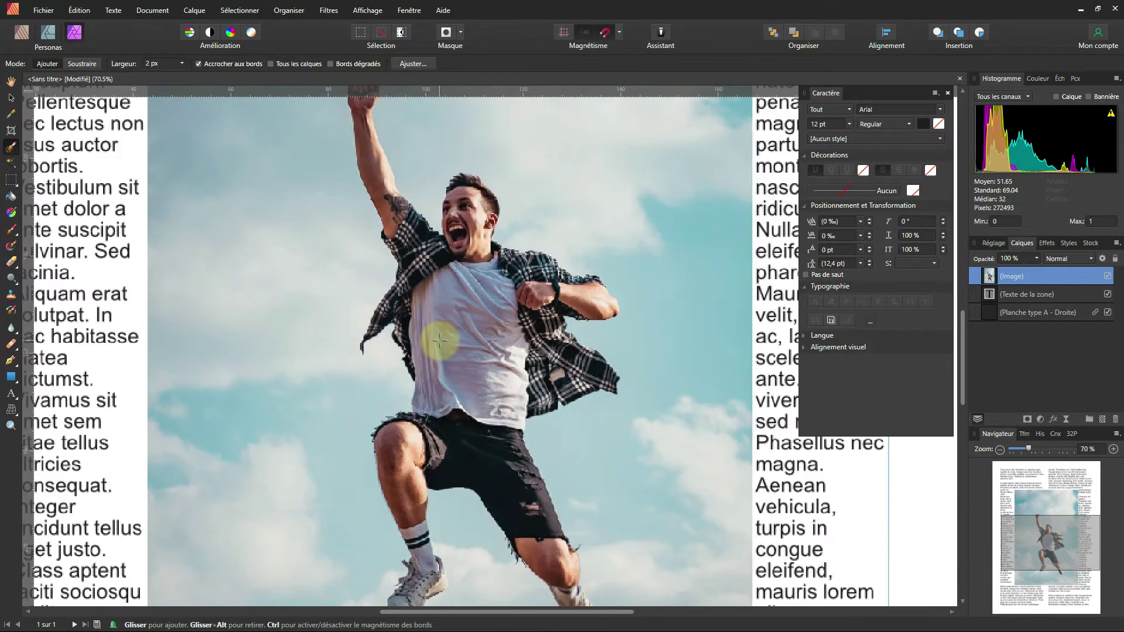
pyautogui.scroll(3, 440, 340)
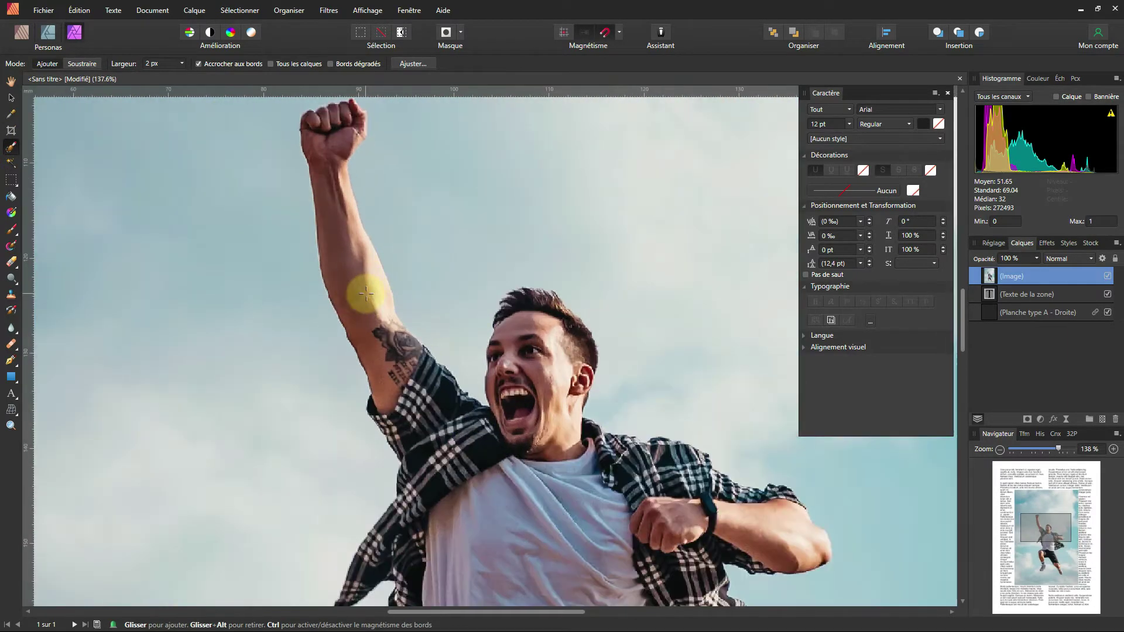
pyautogui.click(182, 63)
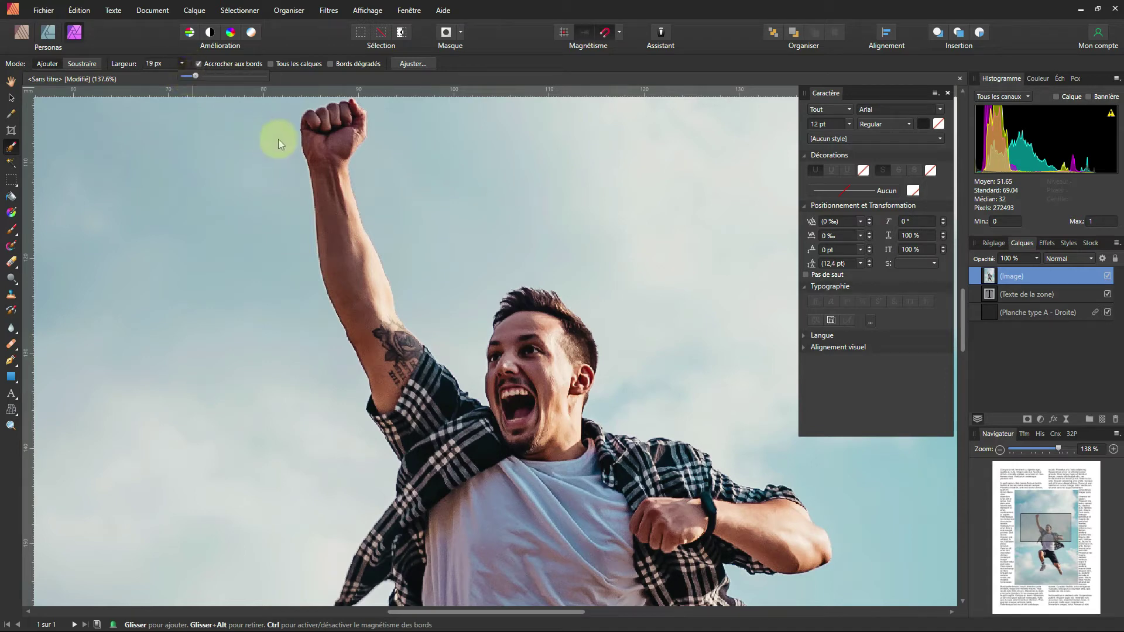
# Step: Brush a selection over the man's raised arm, head, T-shirt and open checked shirt, including the loose flap
pyautogui.moveTo(338, 124)
pyautogui.mouseDown()
pyautogui.moveTo(326, 125)
pyautogui.moveTo(329, 170)
pyautogui.moveTo(349, 223)
pyautogui.mouseUp()
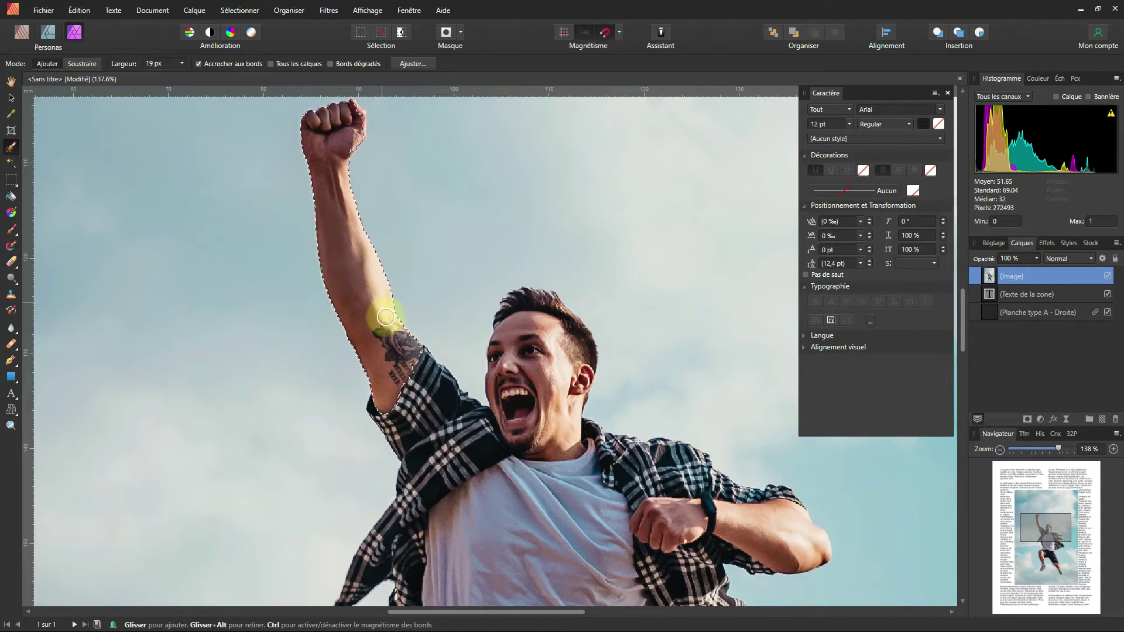
pyautogui.moveTo(459, 455)
pyautogui.mouseDown()
pyautogui.moveTo(490, 466)
pyautogui.moveTo(535, 438)
pyautogui.moveTo(521, 322)
pyautogui.moveTo(553, 319)
pyautogui.moveTo(567, 342)
pyautogui.moveTo(561, 308)
pyautogui.moveTo(578, 333)
pyautogui.moveTo(576, 457)
pyautogui.moveTo(594, 502)
pyautogui.moveTo(604, 470)
pyautogui.moveTo(593, 453)
pyautogui.moveTo(605, 446)
pyautogui.moveTo(691, 497)
pyautogui.moveTo(674, 459)
pyautogui.moveTo(631, 448)
pyautogui.moveTo(667, 438)
pyautogui.moveTo(741, 508)
pyautogui.moveTo(788, 514)
pyautogui.moveTo(759, 507)
pyautogui.moveTo(742, 519)
pyautogui.moveTo(779, 558)
pyautogui.moveTo(698, 551)
pyautogui.moveTo(666, 537)
pyautogui.moveTo(660, 505)
pyautogui.moveTo(562, 517)
pyautogui.moveTo(509, 543)
pyautogui.mouseUp()
pyautogui.scroll(-5, 509, 543)
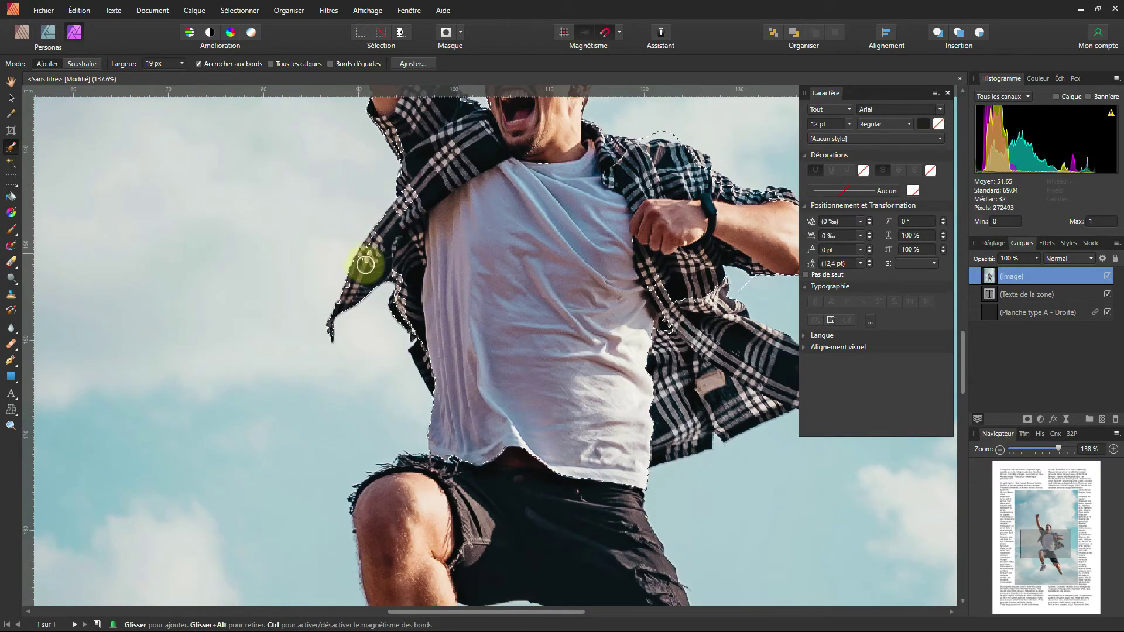
pyautogui.moveTo(365, 265); pyautogui.dragTo(374, 253)
pyautogui.moveTo(345, 293)
pyautogui.mouseDown()
pyautogui.moveTo(427, 292)
pyautogui.moveTo(420, 339)
pyautogui.mouseUp()
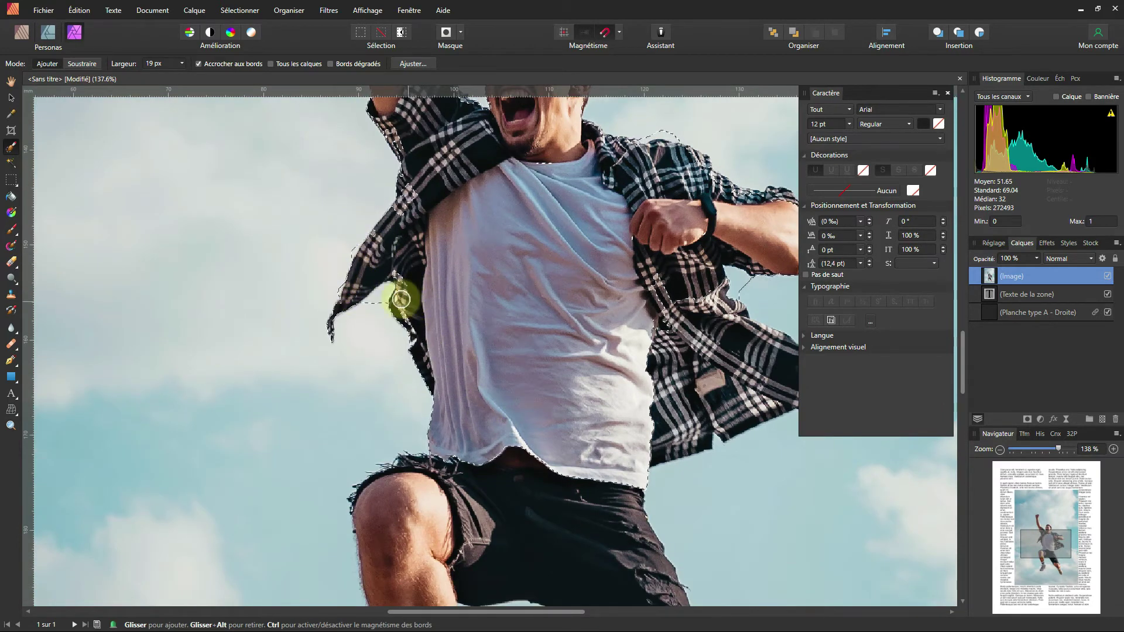
pyautogui.moveTo(401, 300); pyautogui.dragTo(433, 381)
# Step: Extend the brushed selection over the man's shorts, both legs and both shoes
pyautogui.moveTo(439, 471)
pyautogui.mouseDown()
pyautogui.moveTo(370, 482)
pyautogui.moveTo(351, 505)
pyautogui.moveTo(366, 566)
pyautogui.moveTo(382, 570)
pyautogui.moveTo(399, 545)
pyautogui.moveTo(403, 465)
pyautogui.moveTo(446, 287)
pyautogui.mouseUp()
pyautogui.scroll(-2, 376, 572)
pyautogui.scroll(-2, 403, 464)
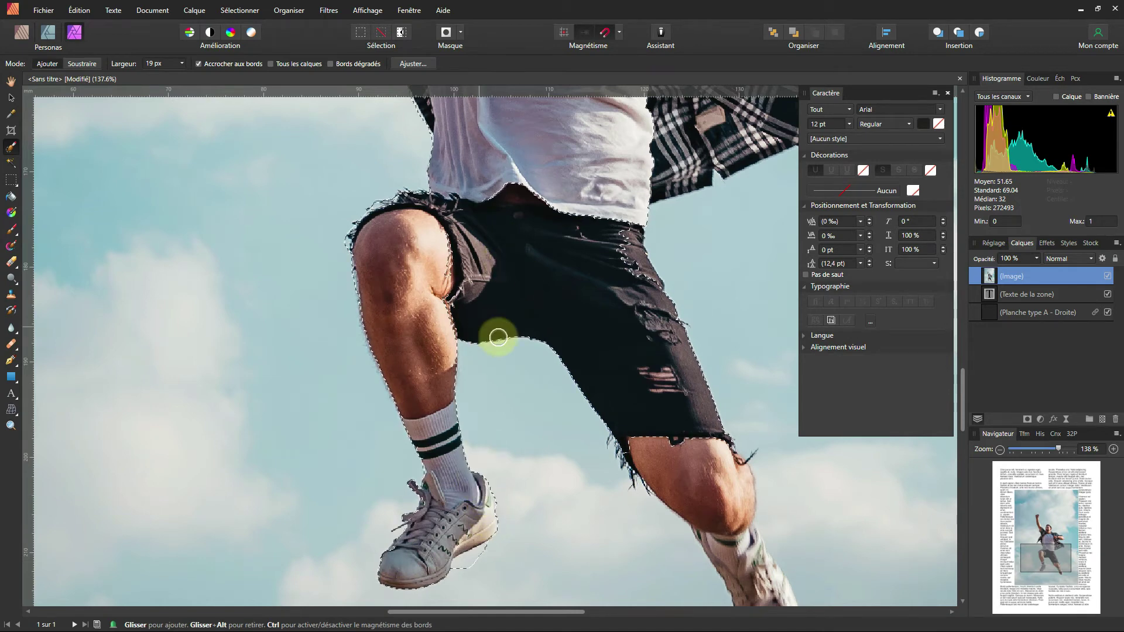
pyautogui.moveTo(498, 337)
pyautogui.mouseDown()
pyautogui.moveTo(567, 348)
pyautogui.moveTo(753, 575)
pyautogui.moveTo(738, 558)
pyautogui.moveTo(733, 508)
pyautogui.moveTo(792, 526)
pyautogui.moveTo(787, 545)
pyautogui.moveTo(779, 488)
pyautogui.mouseUp()
pyautogui.scroll(-2, 741, 533)
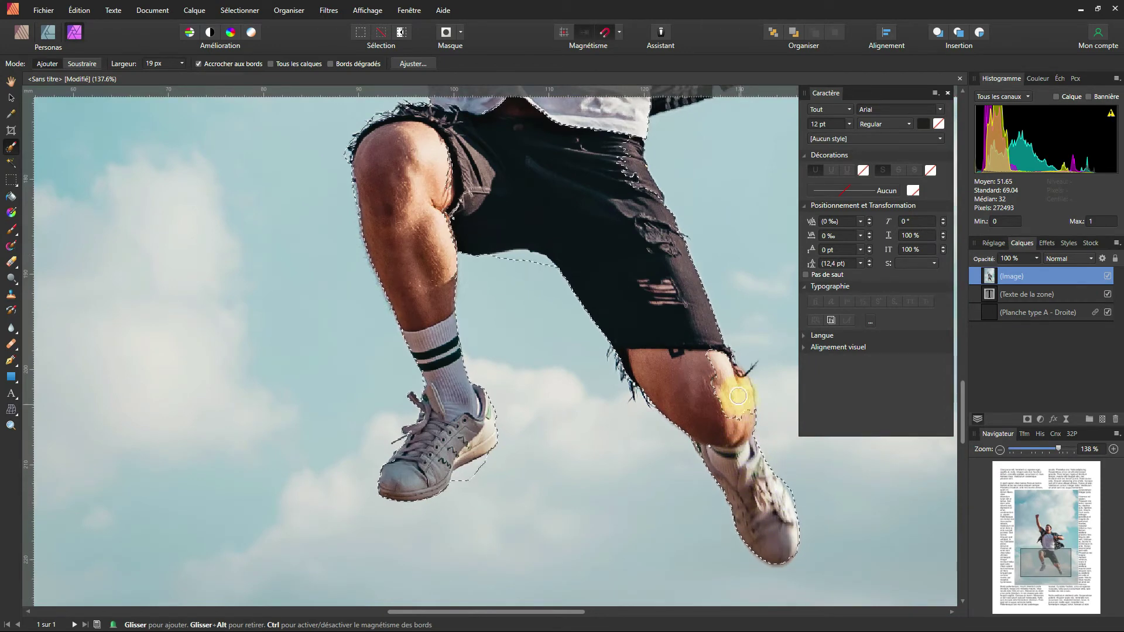
pyautogui.moveTo(739, 397)
pyautogui.mouseDown()
pyautogui.moveTo(720, 359)
pyautogui.moveTo(736, 381)
pyautogui.moveTo(752, 368)
pyautogui.moveTo(674, 349)
pyautogui.moveTo(637, 403)
pyautogui.moveTo(619, 405)
pyautogui.moveTo(631, 385)
pyautogui.moveTo(655, 454)
pyautogui.moveTo(619, 444)
pyautogui.moveTo(706, 429)
pyautogui.moveTo(790, 375)
pyautogui.moveTo(711, 332)
pyautogui.moveTo(670, 293)
pyautogui.moveTo(710, 295)
pyautogui.moveTo(705, 244)
pyautogui.moveTo(693, 244)
pyautogui.moveTo(757, 296)
pyautogui.moveTo(781, 294)
pyautogui.moveTo(783, 281)
pyautogui.moveTo(752, 325)
pyautogui.moveTo(691, 318)
pyautogui.moveTo(409, 91)
pyautogui.mouseUp()
# Step: Start refining the selection and paint the sky gap beneath the loose shirt flap with the 50 px Cache brush
pyautogui.scroll(3, 703, 369)
pyautogui.scroll(1, 612, 444)
pyautogui.scroll(1, 710, 328)
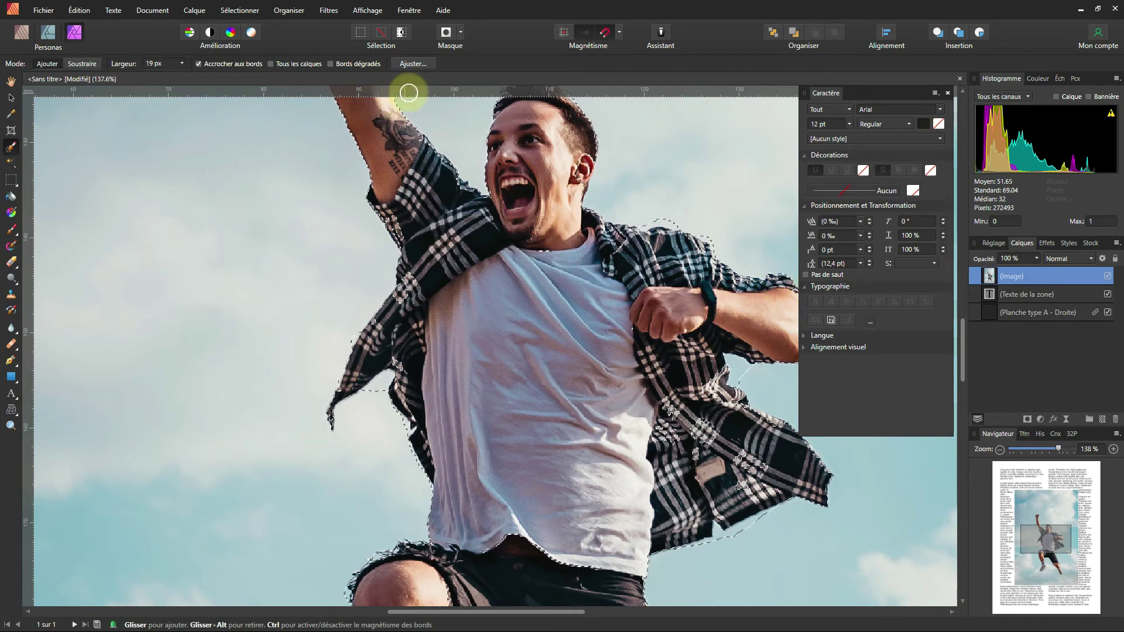
pyautogui.click(411, 64)
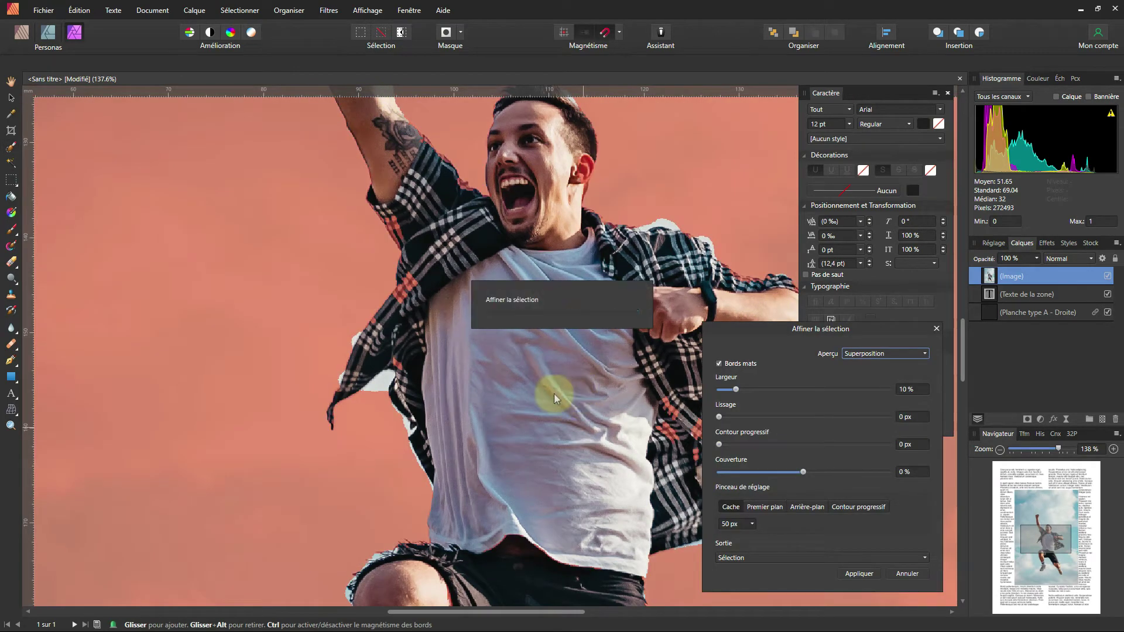
pyautogui.scroll(-3, 521, 385)
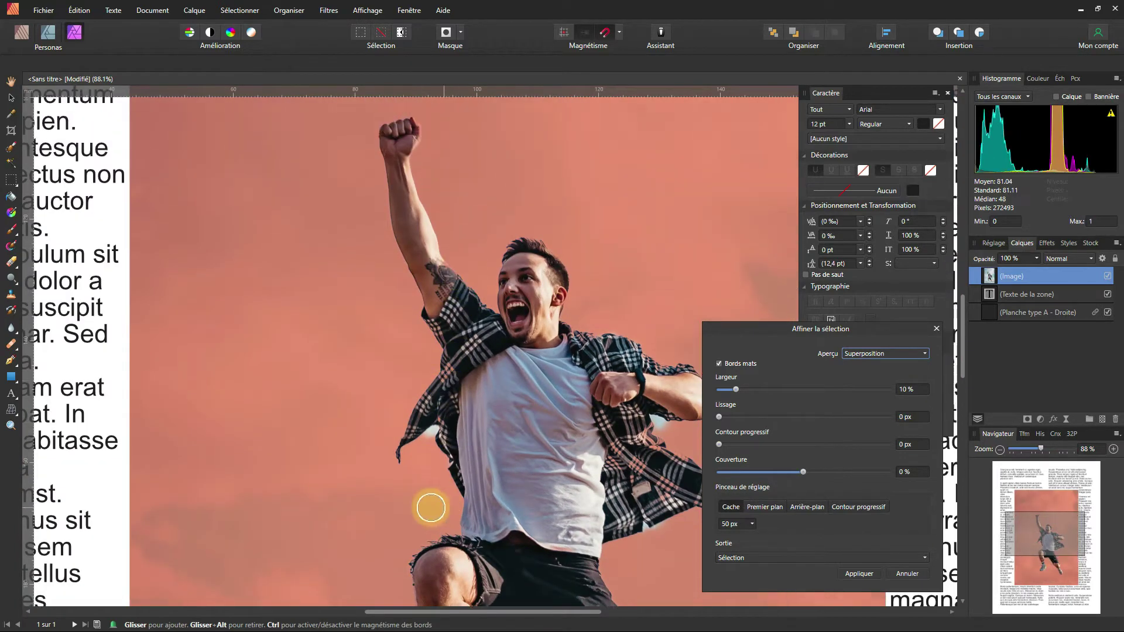
pyautogui.scroll(6, 429, 503)
pyautogui.moveTo(429, 313); pyautogui.dragTo(432, 326)
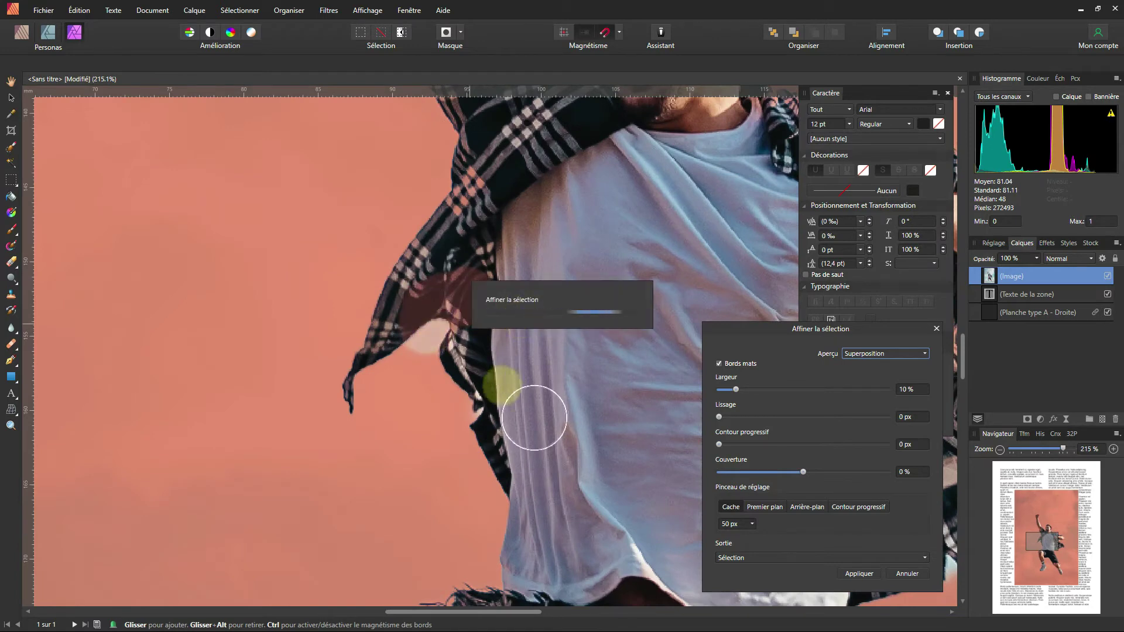
# Step: Refine the edge around the sole of the bent leg's shoe and the loose thread at the other knee
pyautogui.scroll(-10, 498, 381)
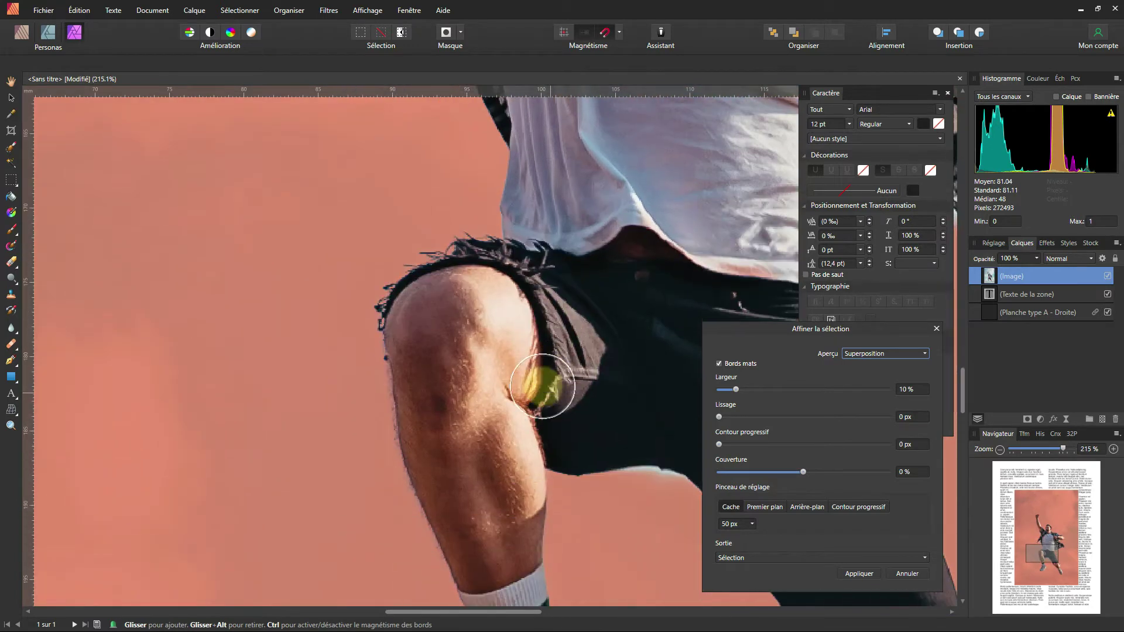
pyautogui.scroll(-5, 485, 374)
pyautogui.moveTo(507, 401)
pyautogui.mouseDown()
pyautogui.moveTo(541, 415)
pyautogui.moveTo(568, 400)
pyautogui.moveTo(530, 423)
pyautogui.moveTo(582, 383)
pyautogui.moveTo(481, 374)
pyautogui.moveTo(561, 386)
pyautogui.moveTo(559, 421)
pyautogui.moveTo(606, 349)
pyautogui.moveTo(505, 404)
pyautogui.mouseUp()
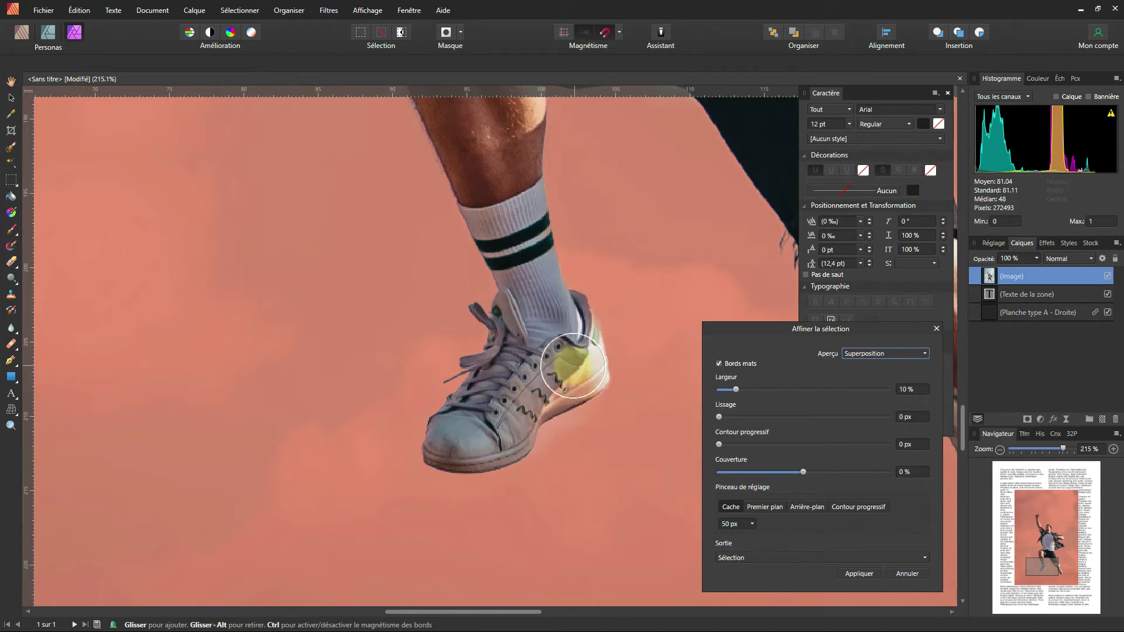
pyautogui.scroll(-2, 571, 363)
pyautogui.scroll(-3, 522, 359)
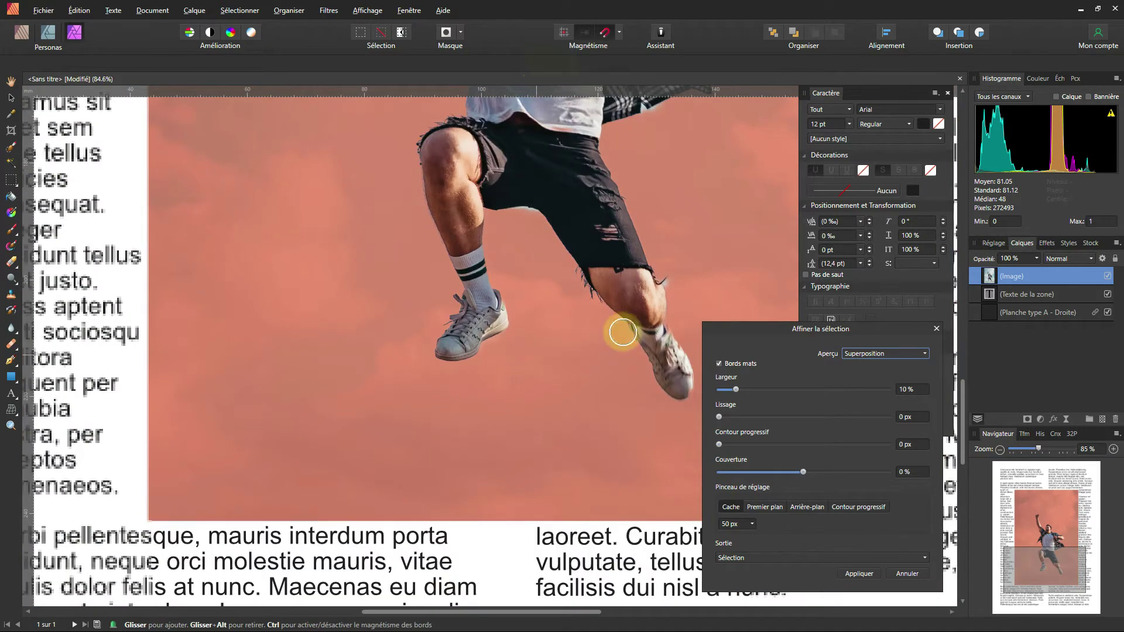
pyautogui.scroll(10, 294, 346)
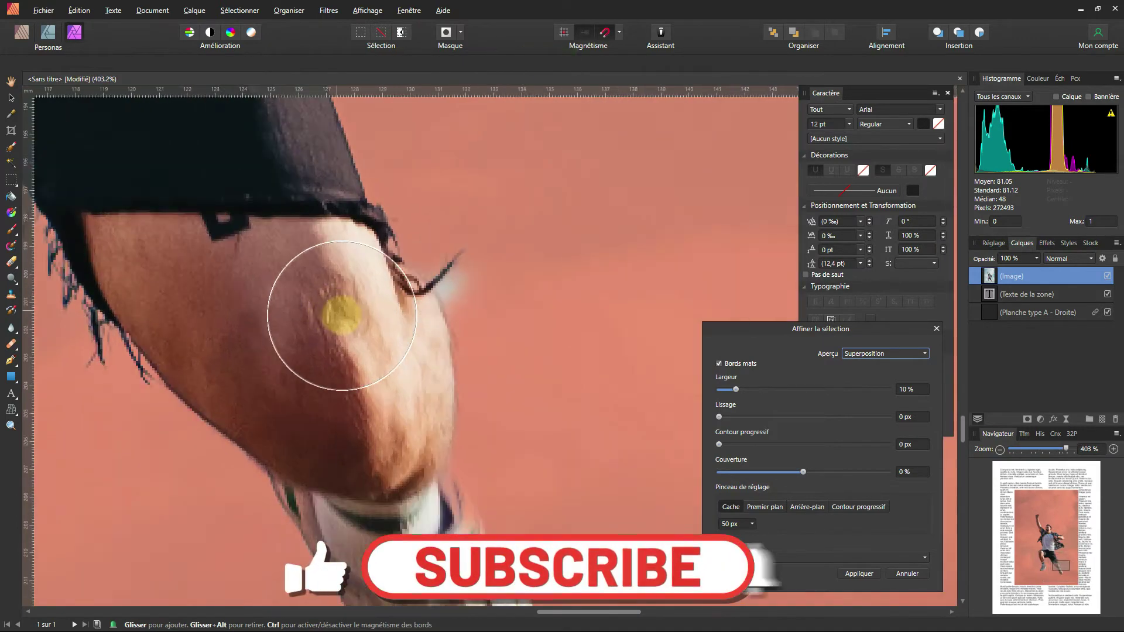
pyautogui.moveTo(537, 308)
pyautogui.mouseDown()
pyautogui.moveTo(537, 294)
pyautogui.moveTo(582, 371)
pyautogui.moveTo(557, 334)
pyautogui.moveTo(530, 335)
pyautogui.moveTo(530, 300)
pyautogui.moveTo(497, 226)
pyautogui.mouseUp()
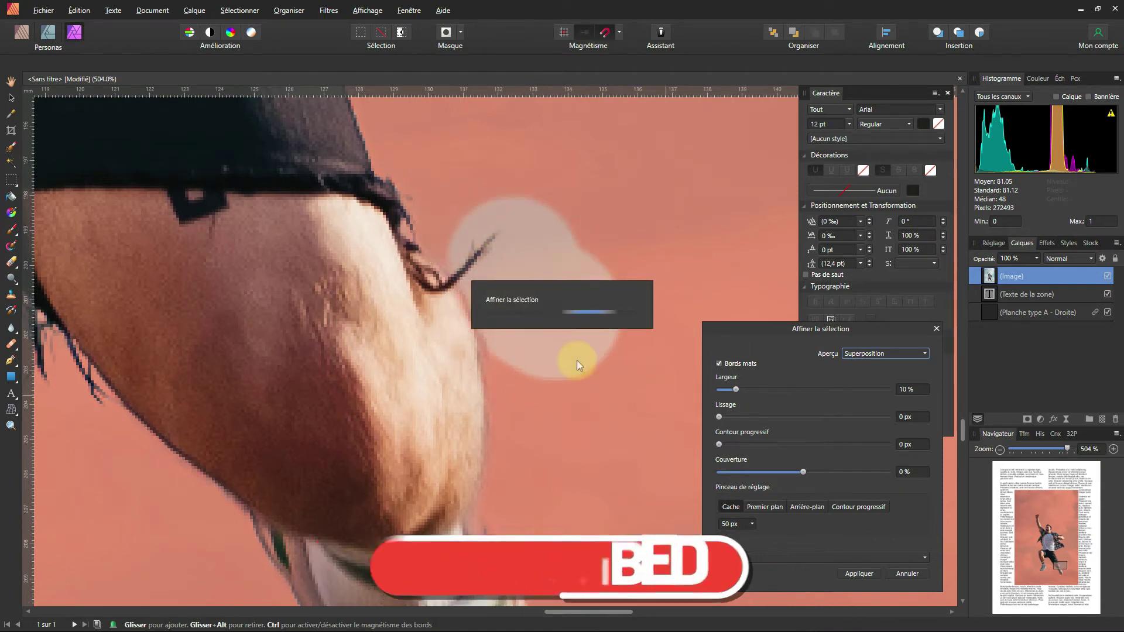
# Step: Refine the sky gap under the bent arm and the shirt's lower hem, and apply the refinement as a selection
pyautogui.scroll(-10, 577, 361)
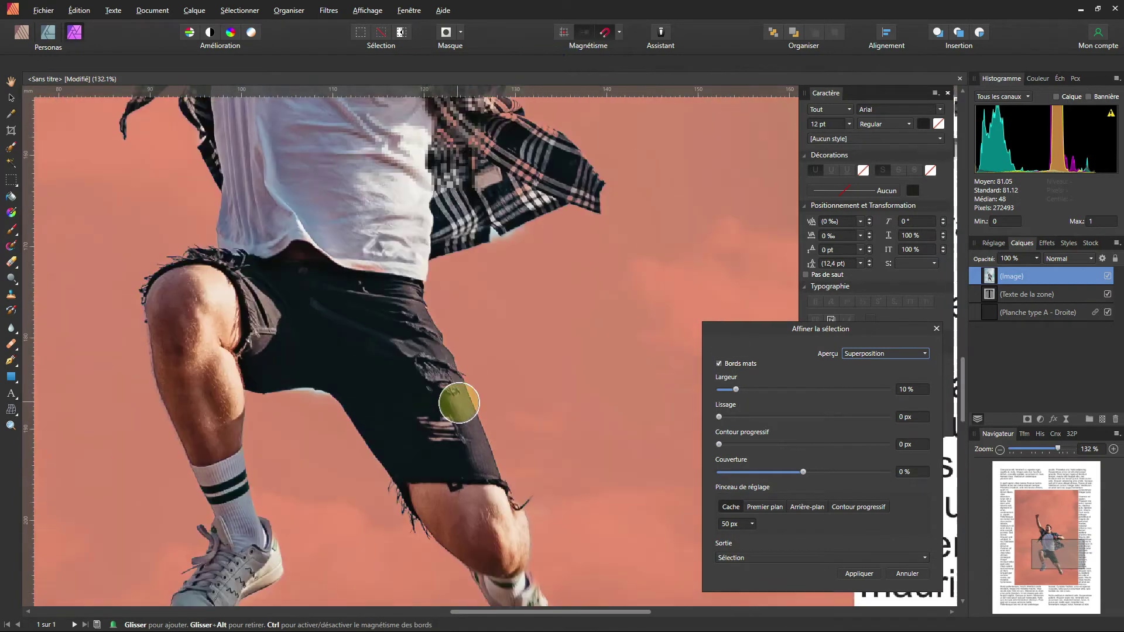
pyautogui.scroll(7, 527, 328)
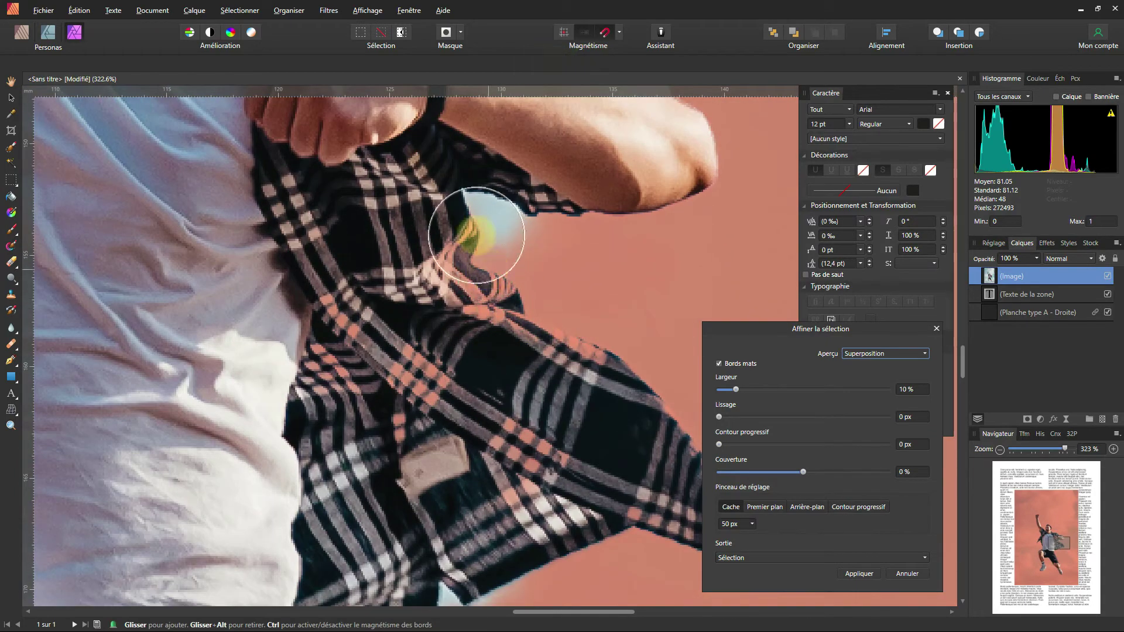
pyautogui.moveTo(485, 235)
pyautogui.mouseDown()
pyautogui.moveTo(510, 244)
pyautogui.moveTo(640, 381)
pyautogui.moveTo(625, 374)
pyautogui.mouseUp()
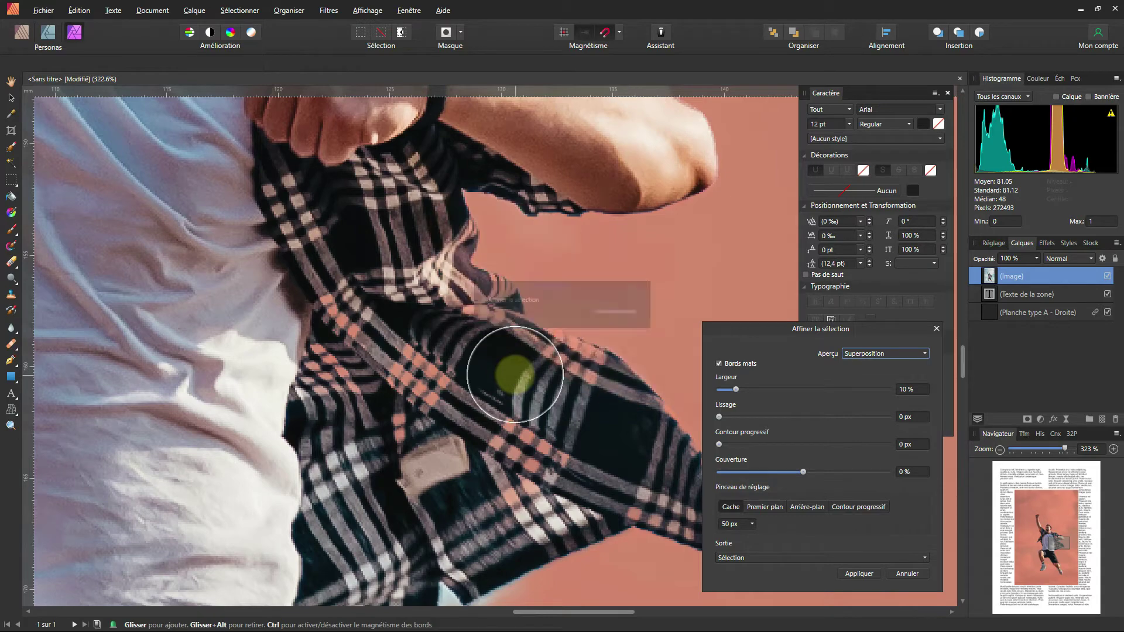
pyautogui.scroll(-5, 514, 375)
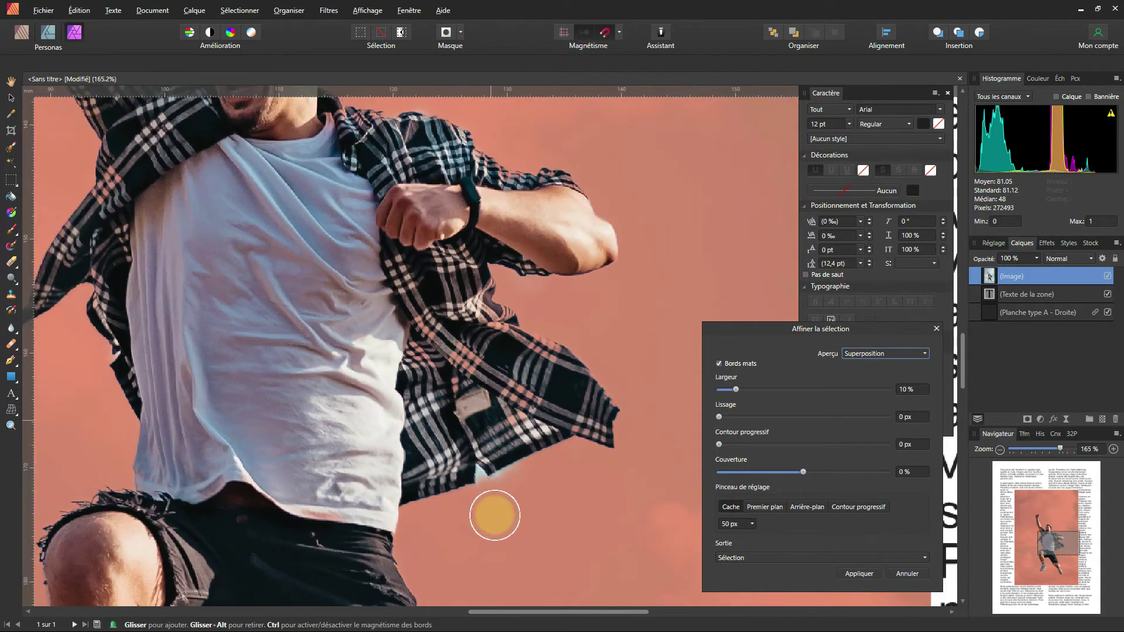
pyautogui.click(554, 558)
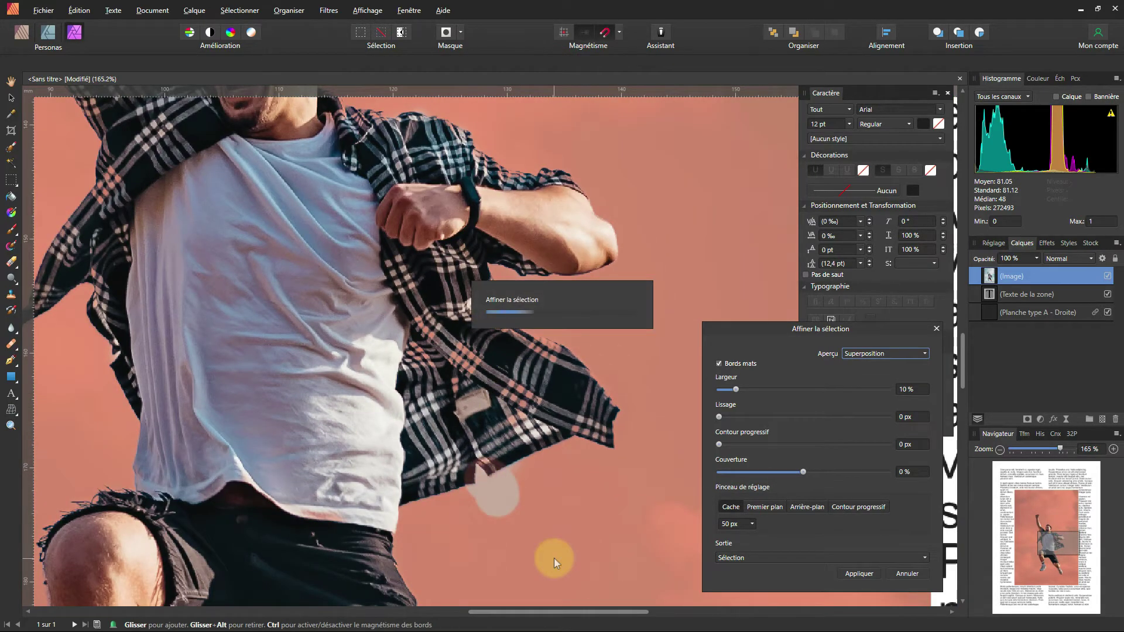
pyautogui.scroll(-3, 522, 469)
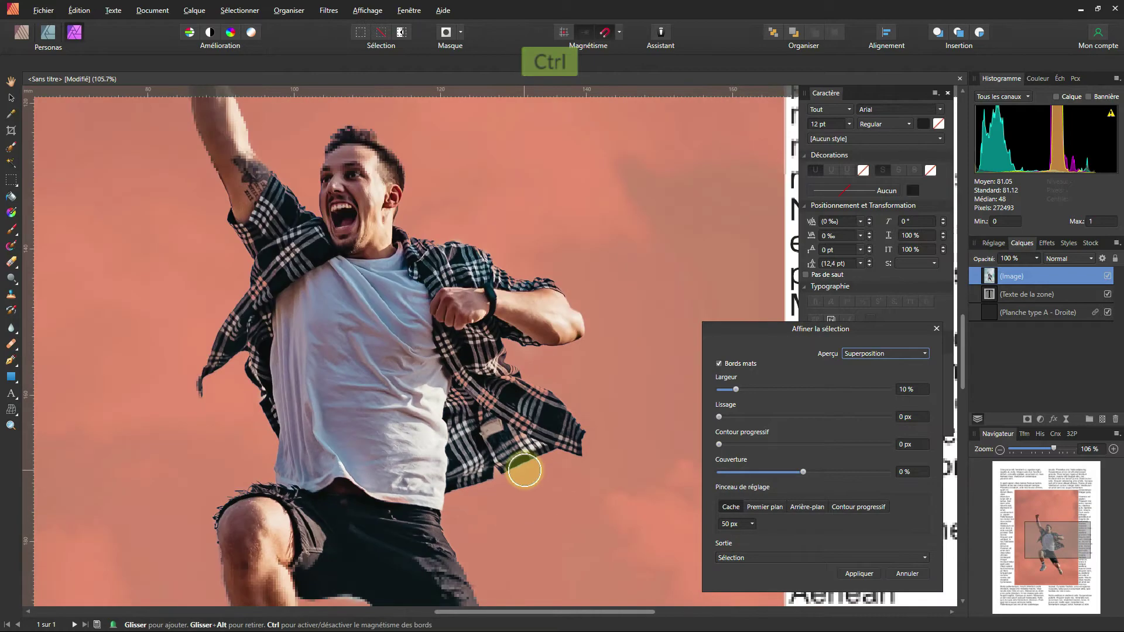
pyautogui.click(871, 576)
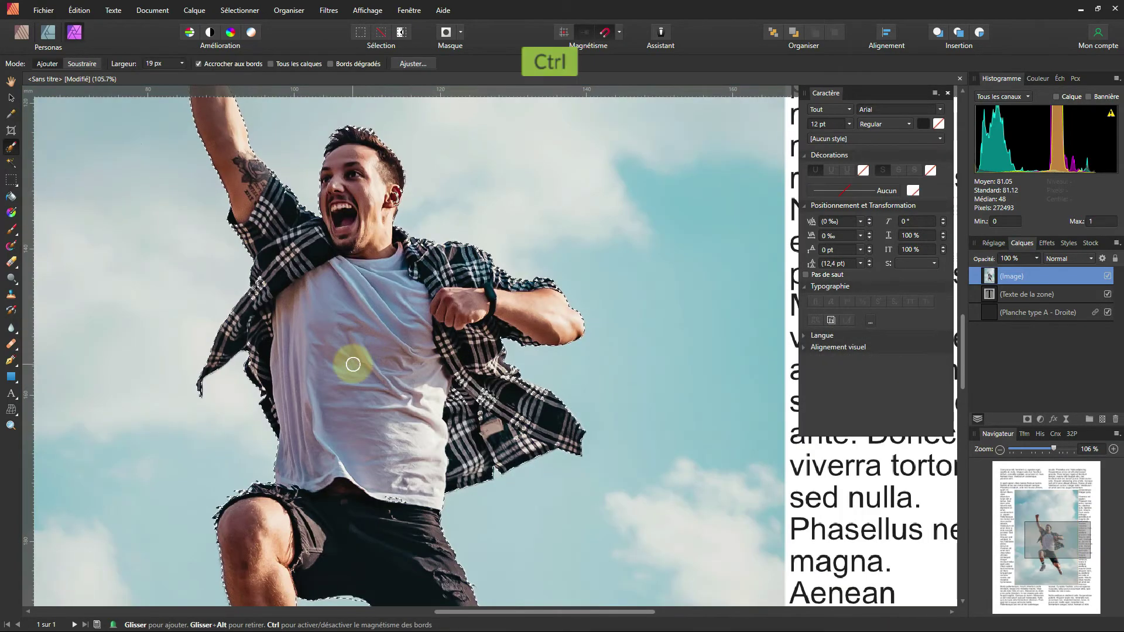
# Step: Examine the refined selection outline around the shirt, bent arm, hair and whole figure
pyautogui.scroll(5, 510, 319)
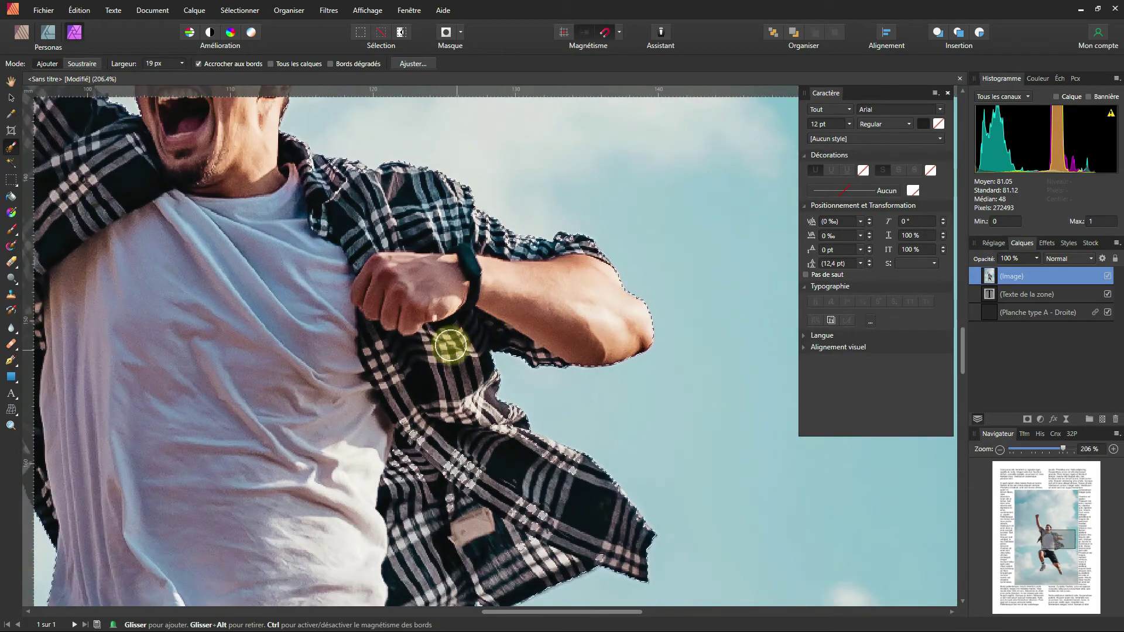
pyautogui.scroll(-5, 519, 359)
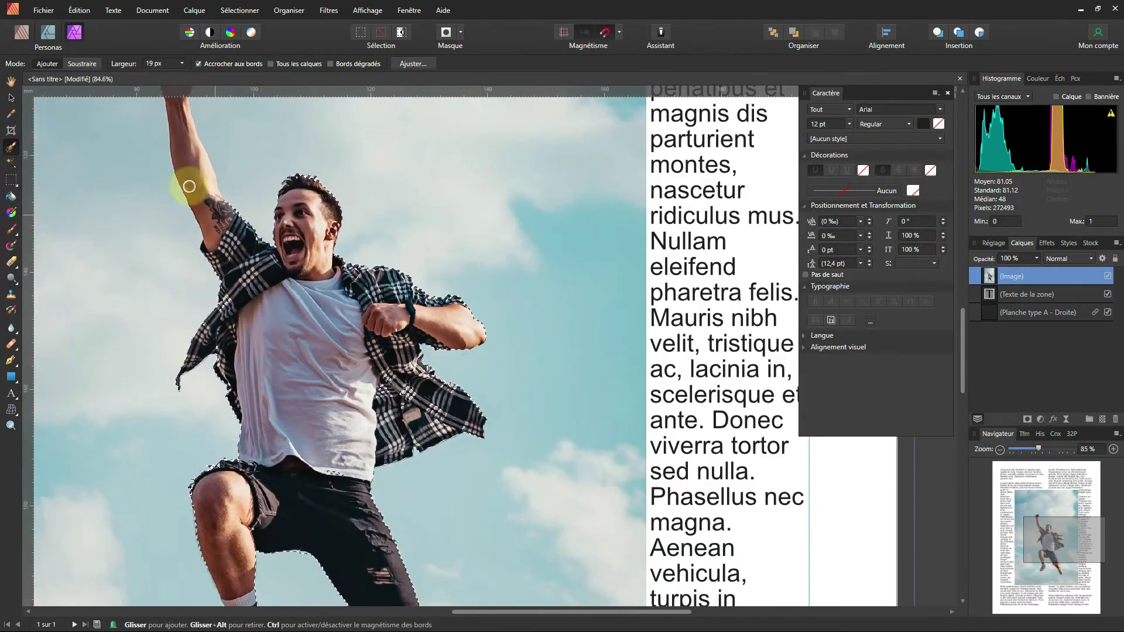
pyautogui.scroll(6, 296, 181)
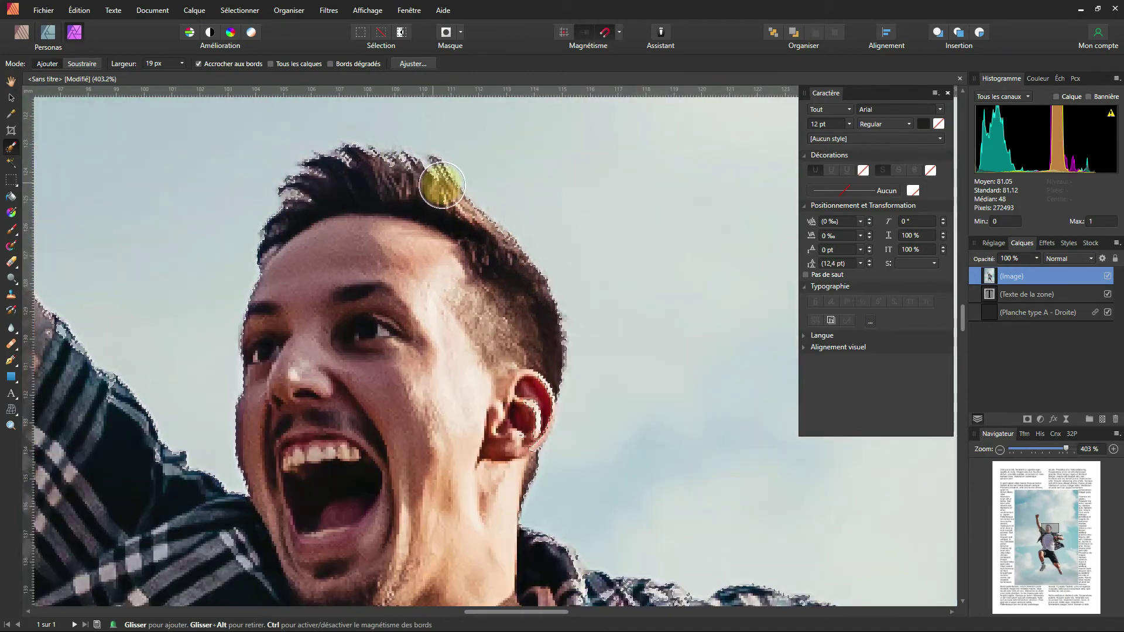
pyautogui.scroll(-8, 426, 226)
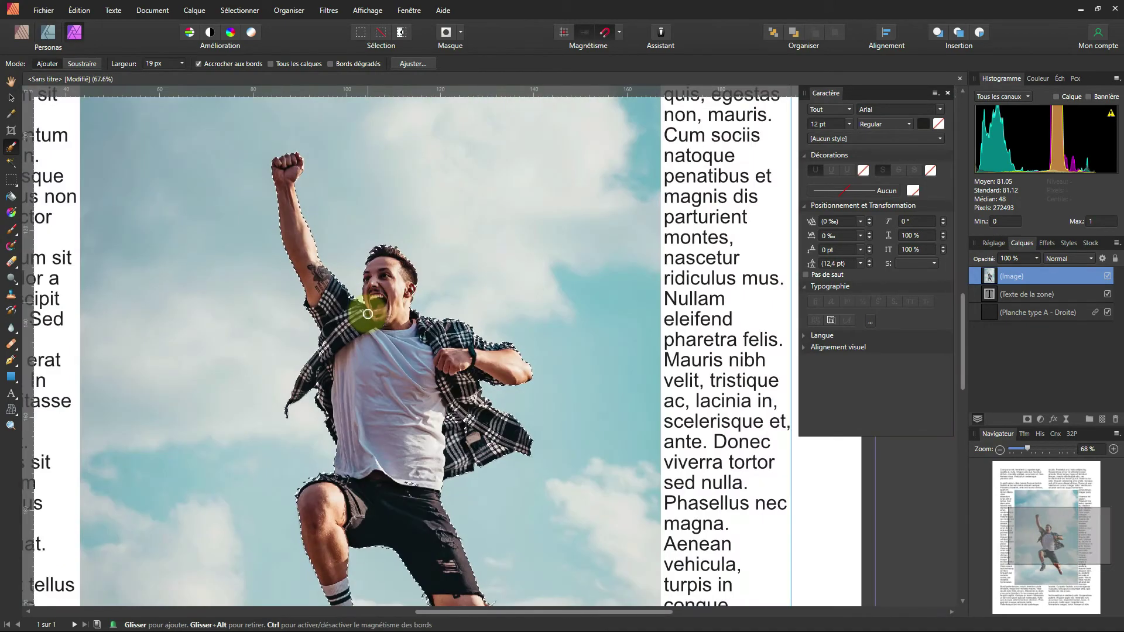
pyautogui.scroll(-3, 366, 337)
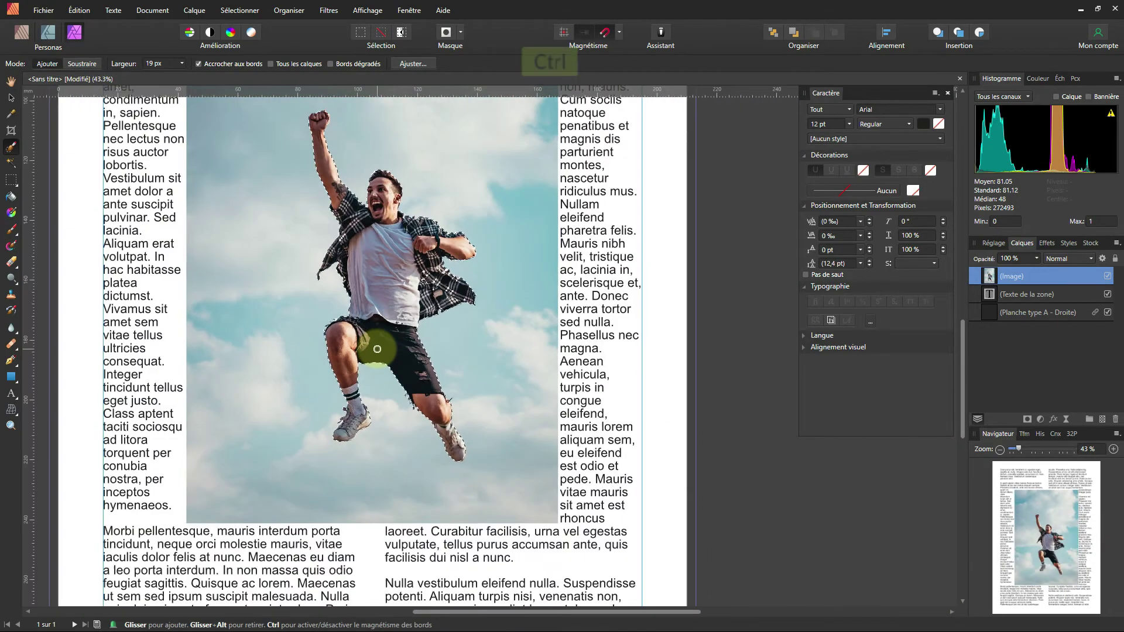
pyautogui.scroll(1, 377, 350)
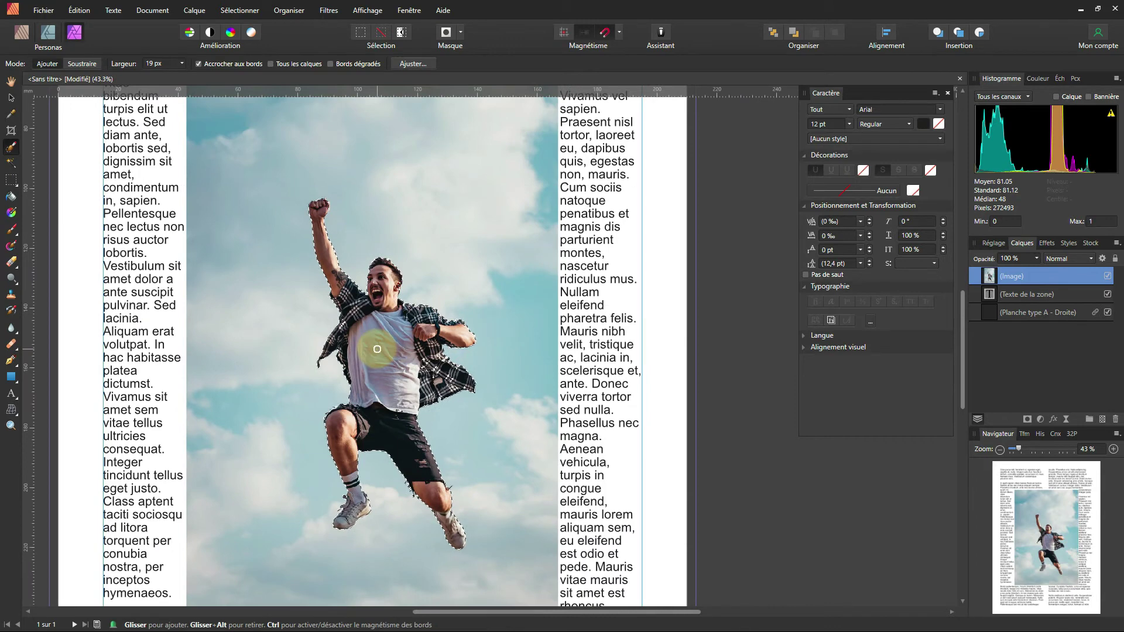
# Step: Mask the photo with the refined selection so only the jumping man remains, and deselect
pyautogui.click(1028, 420)
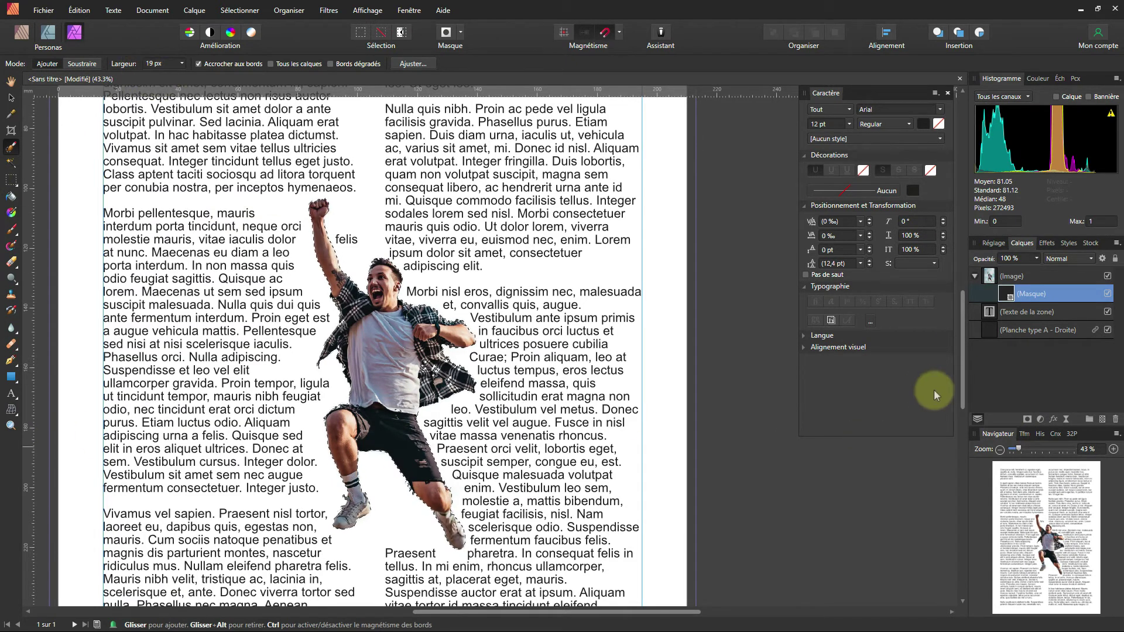
pyautogui.click(976, 276)
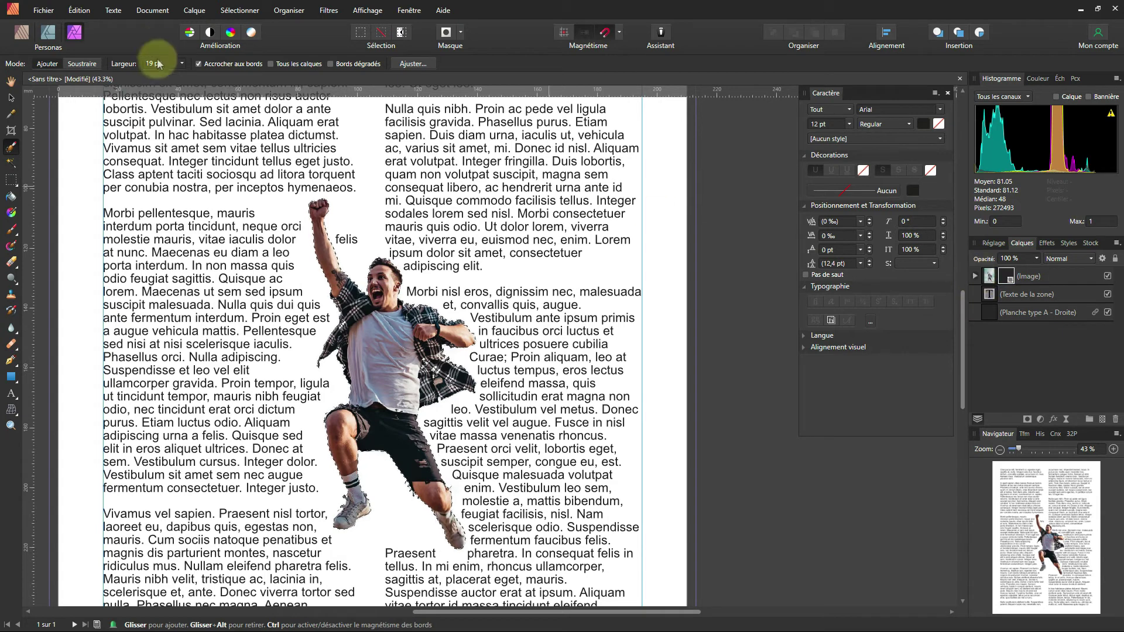
pyautogui.click(234, 11)
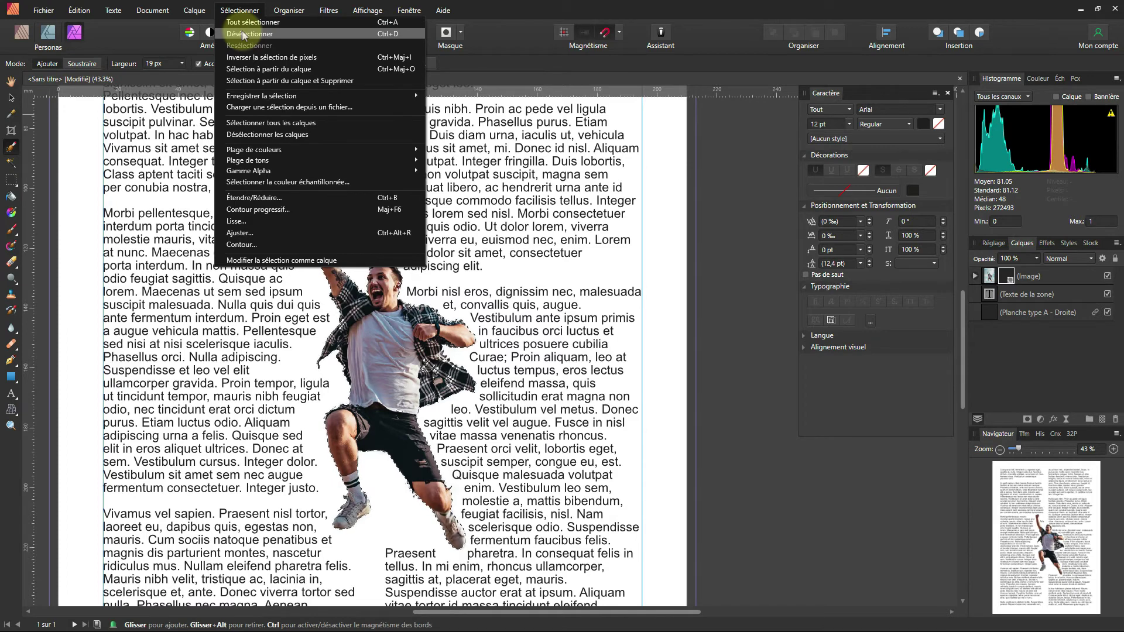
pyautogui.click(244, 34)
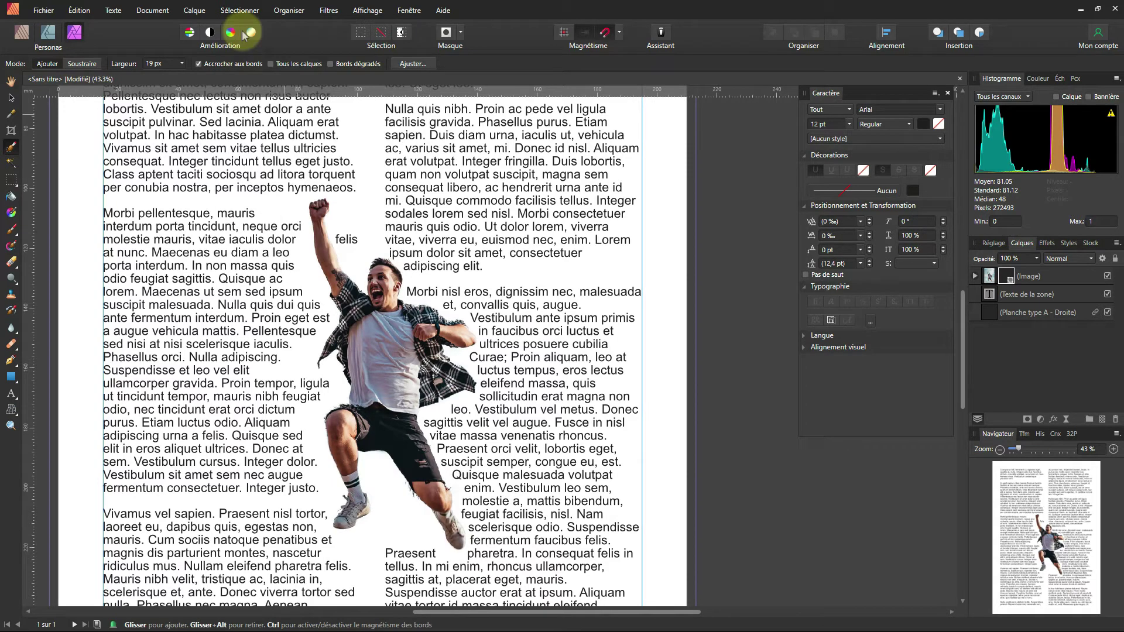
# Step: Rasterise and trim the masked photo in the Publisher Persona, and move the cutout to about X 78.7 mm, Y 107 mm
pyautogui.click(22, 32)
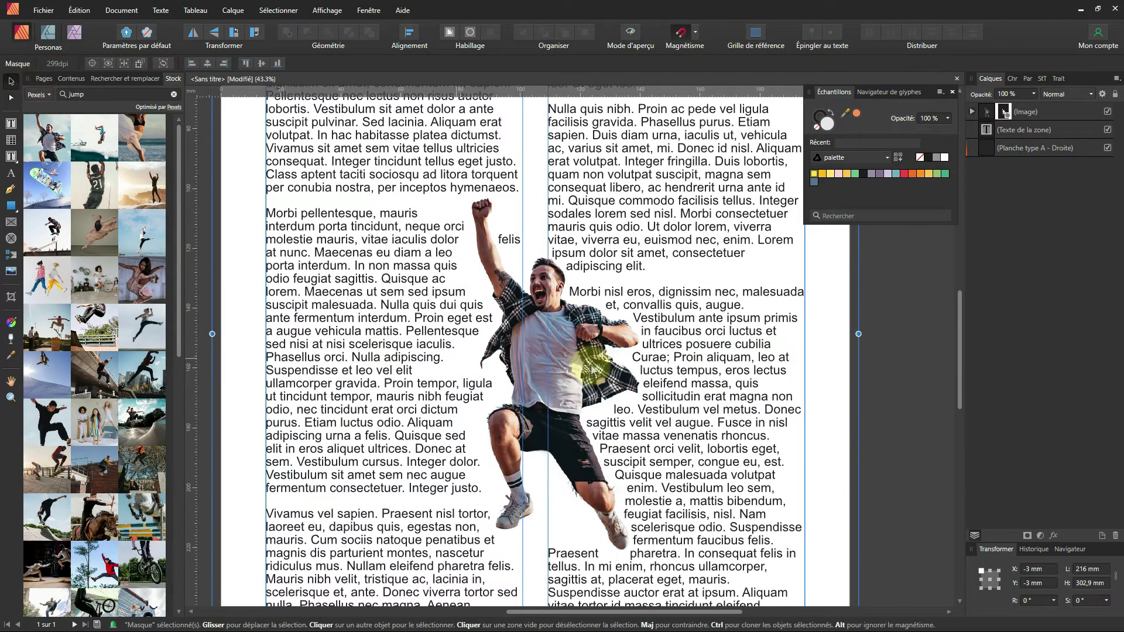
pyautogui.click(545, 330)
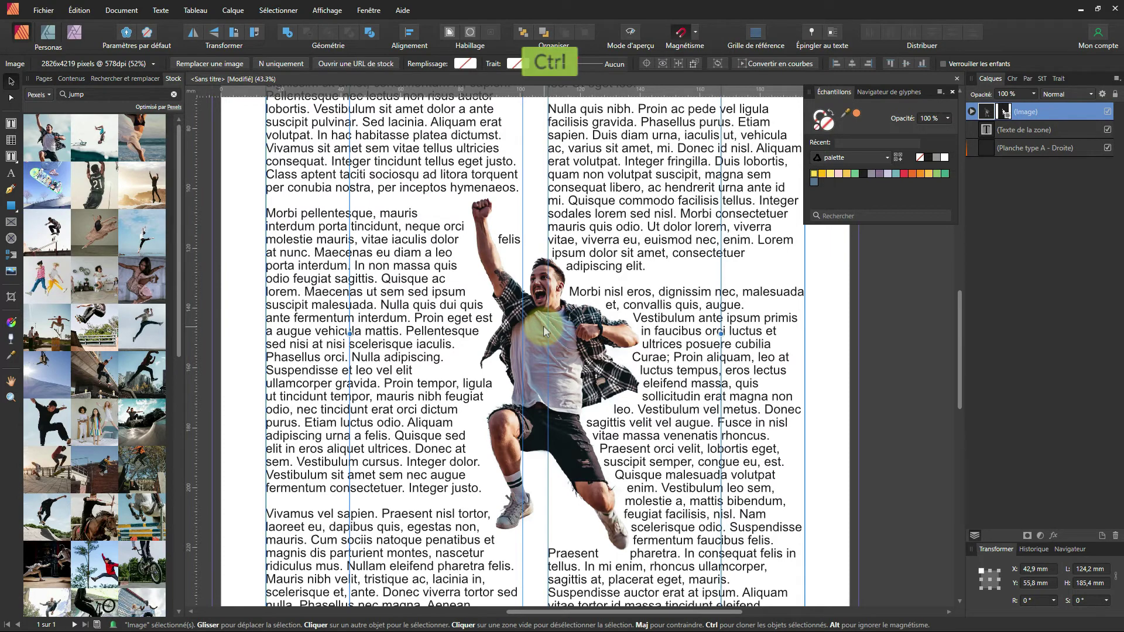
pyautogui.scroll(-3, 543, 325)
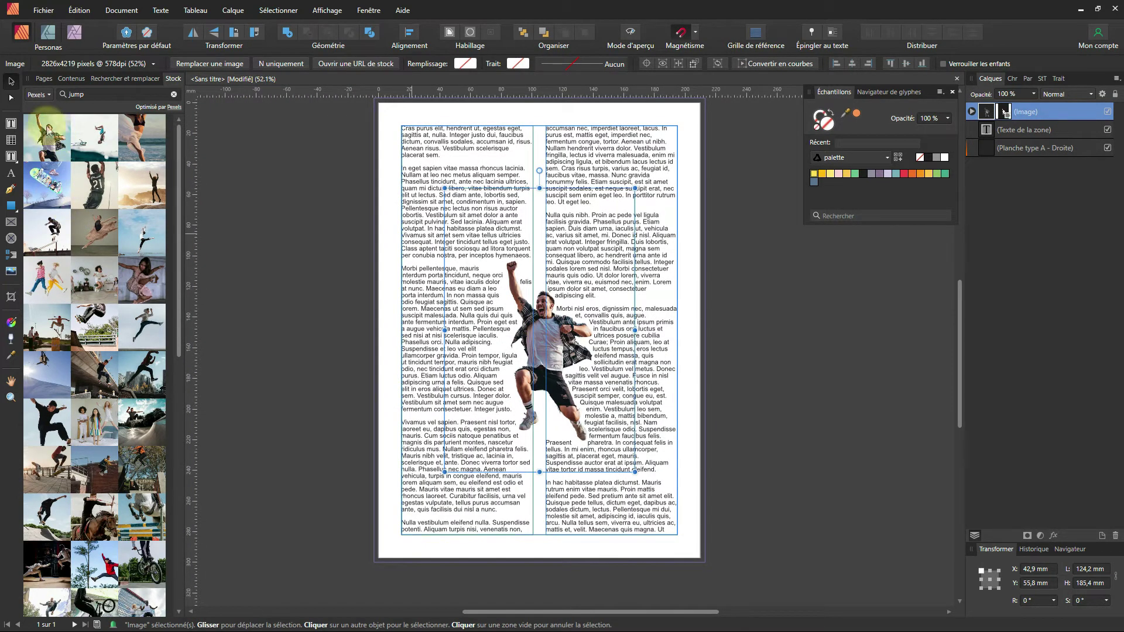
pyautogui.click(44, 79)
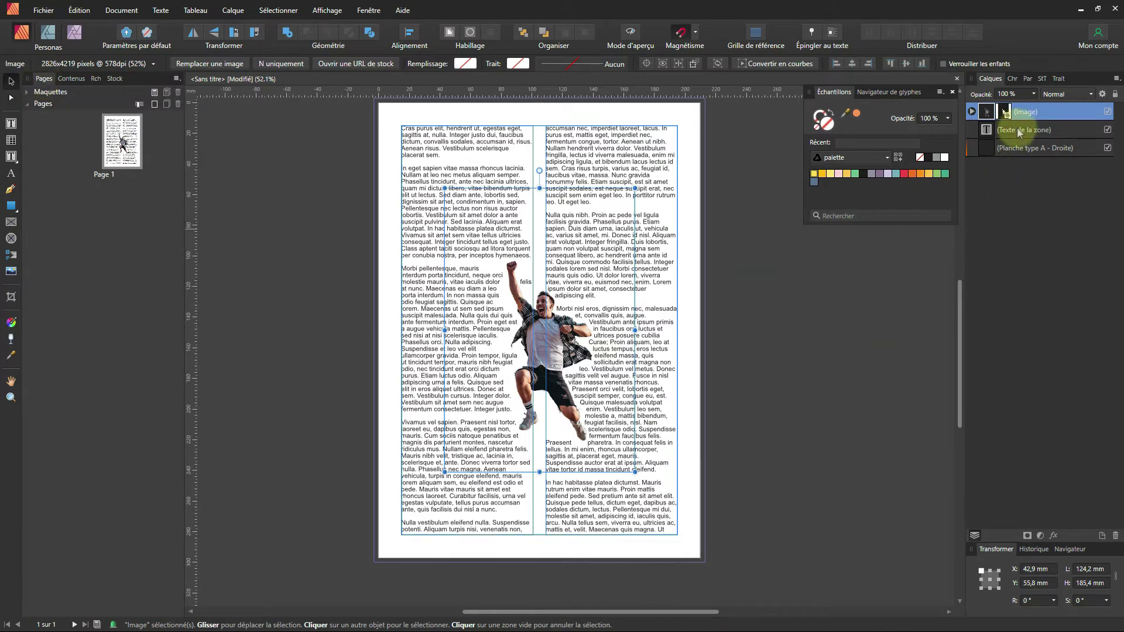
pyautogui.rightClick(1065, 115)
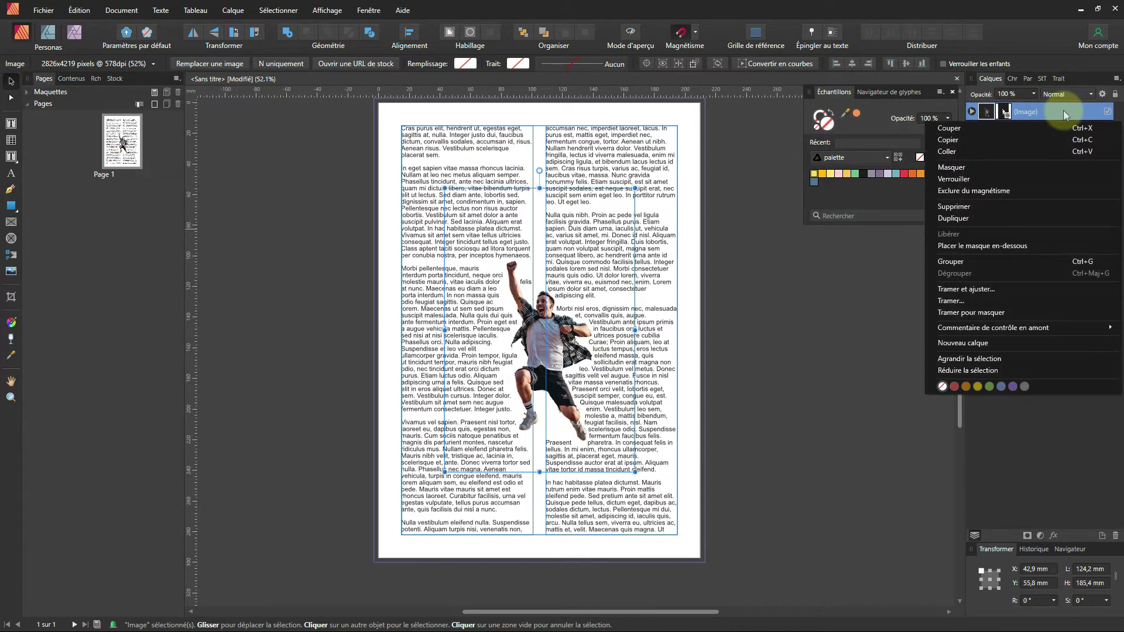
pyautogui.click(988, 290)
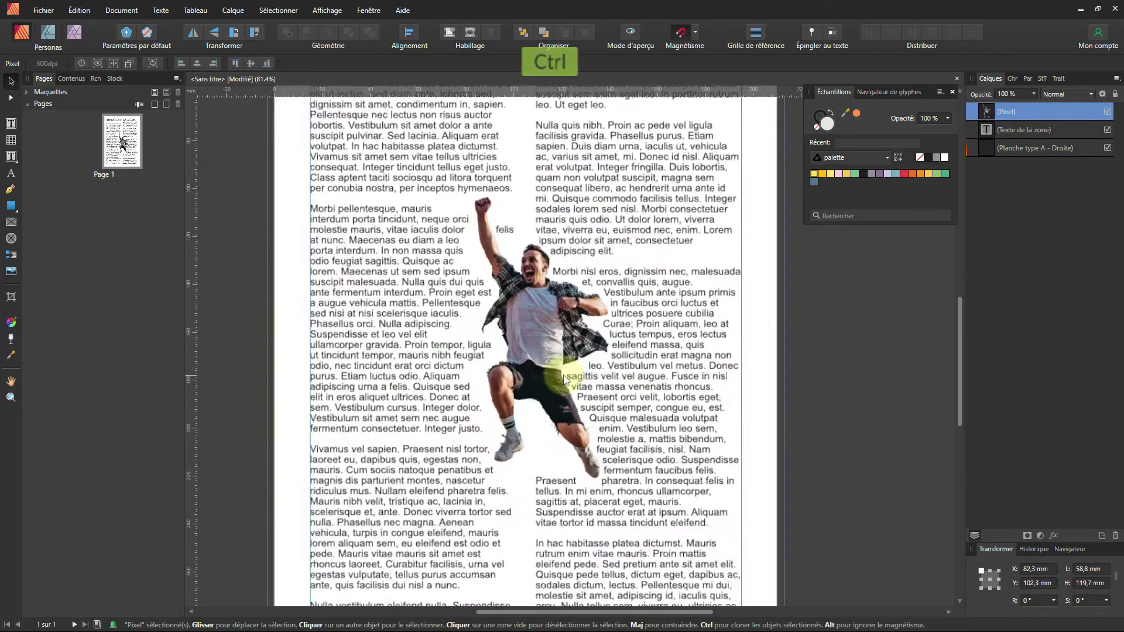
pyautogui.keyDown('ctrl'); pyautogui.scroll(2, 559, 374); pyautogui.keyUp('ctrl')
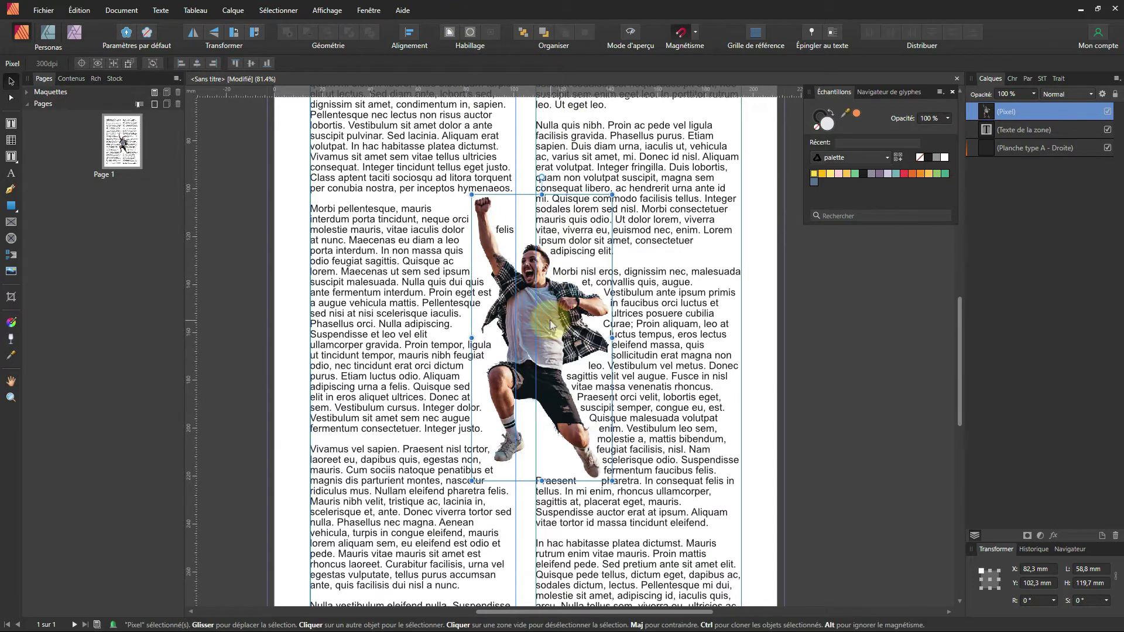
pyautogui.moveTo(550, 320)
pyautogui.mouseDown()
pyautogui.moveTo(615, 345)
pyautogui.moveTo(539, 292)
pyautogui.moveTo(556, 296)
pyautogui.moveTo(571, 275)
pyautogui.moveTo(547, 289)
pyautogui.moveTo(541, 333)
pyautogui.mouseUp()
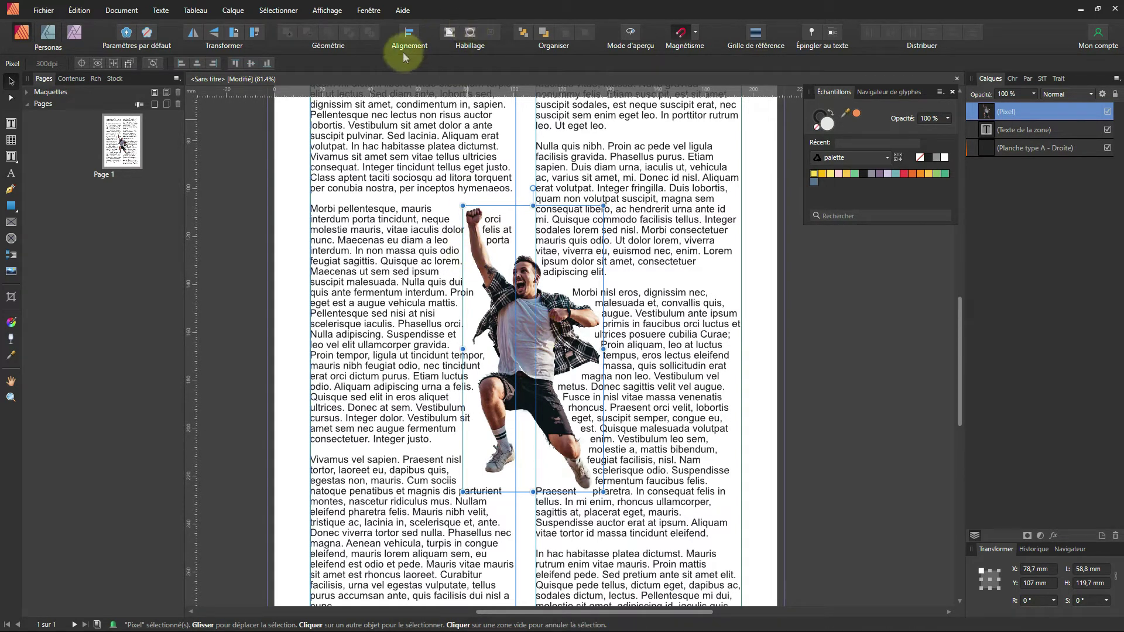
# Step: Try the Aucun, Saut and Carré wrap styles on the cutout, and return to Adapté
pyautogui.click(450, 36)
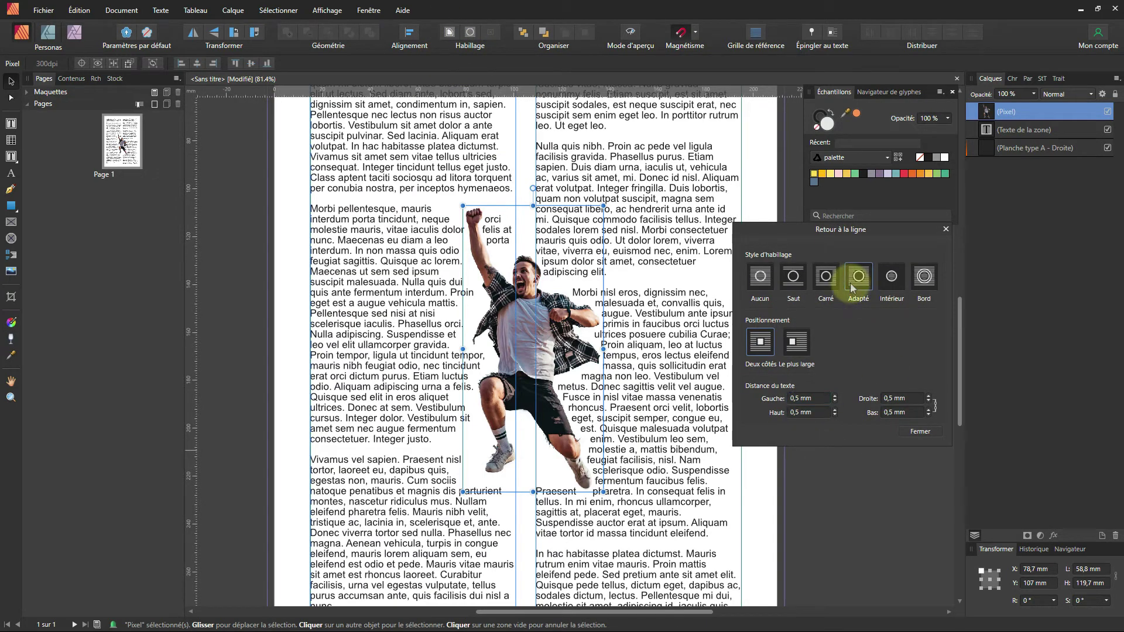
pyautogui.click(786, 285)
pyautogui.click(752, 284)
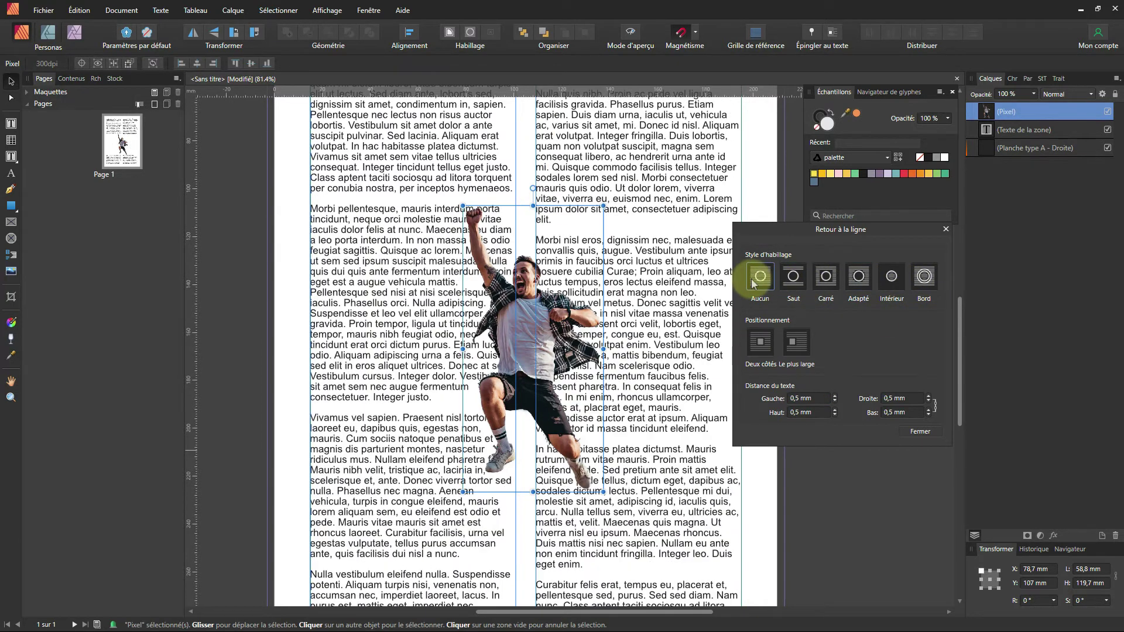
pyautogui.click(795, 280)
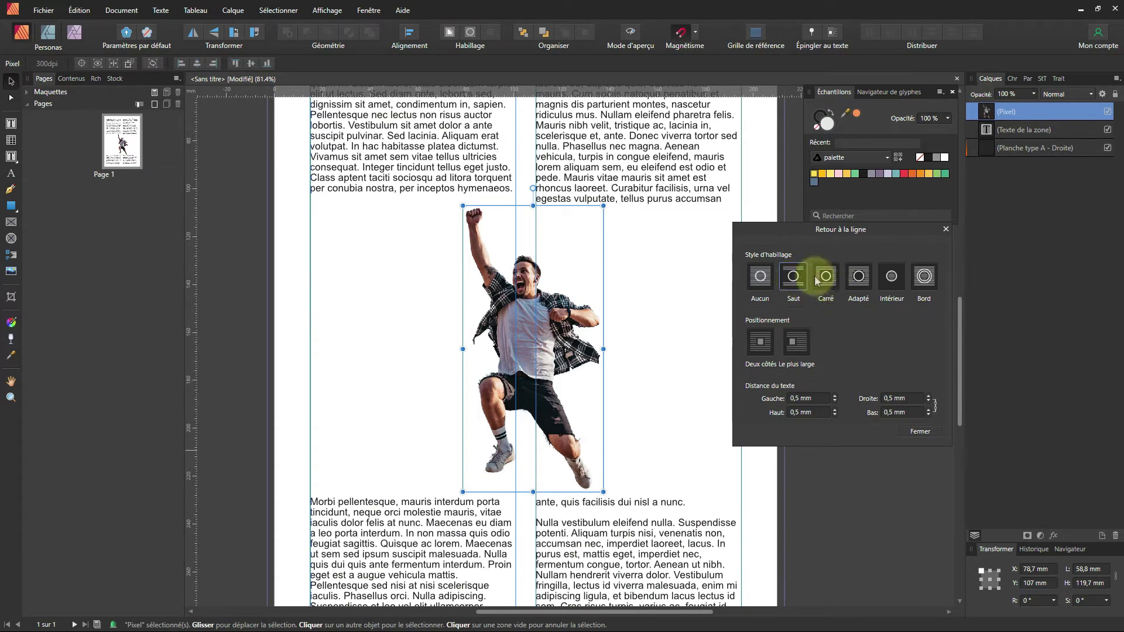
pyautogui.click(825, 273)
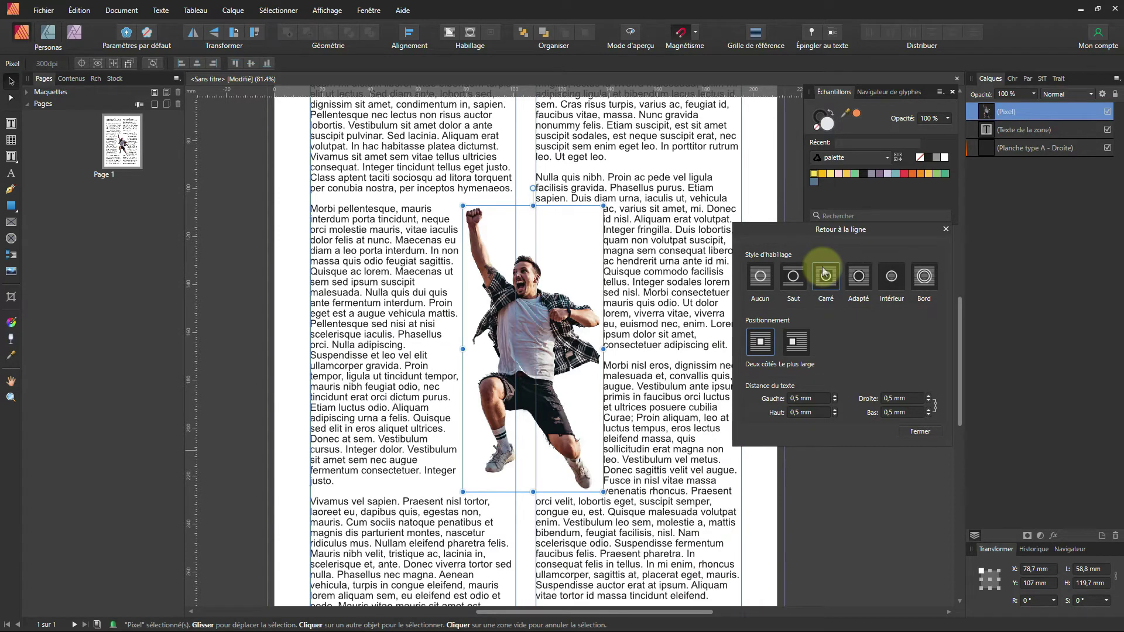
pyautogui.click(860, 285)
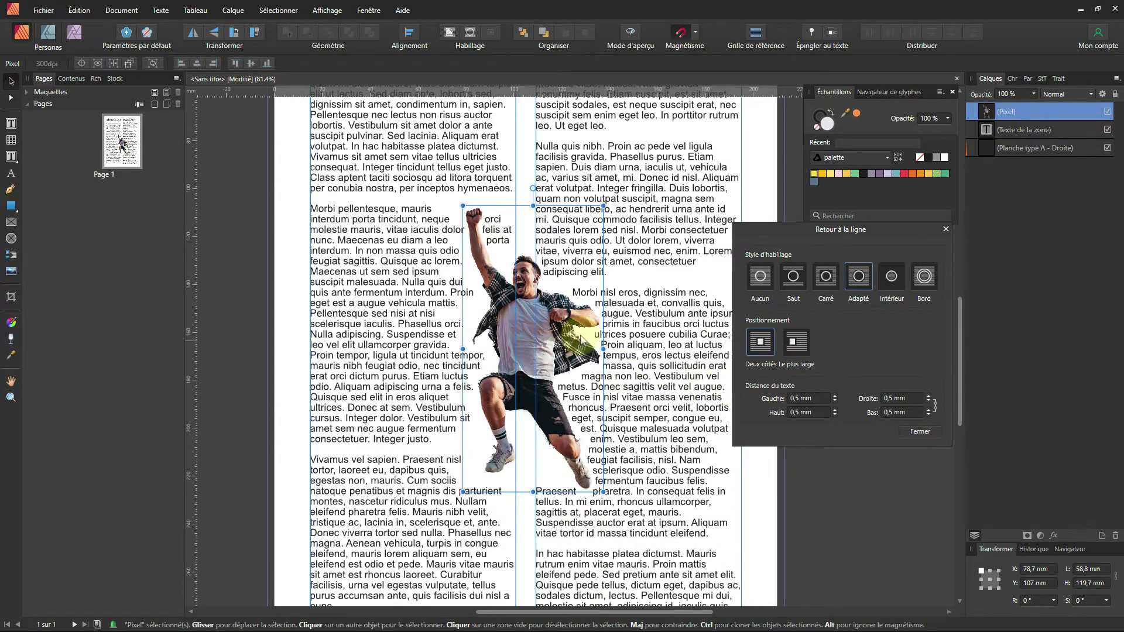
# Step: Nudge the cutout to about X 79.2 mm, Y 105.3 mm and set its text wrap positioning to Le plus large
pyautogui.moveTo(598, 325); pyautogui.dragTo(545, 338)
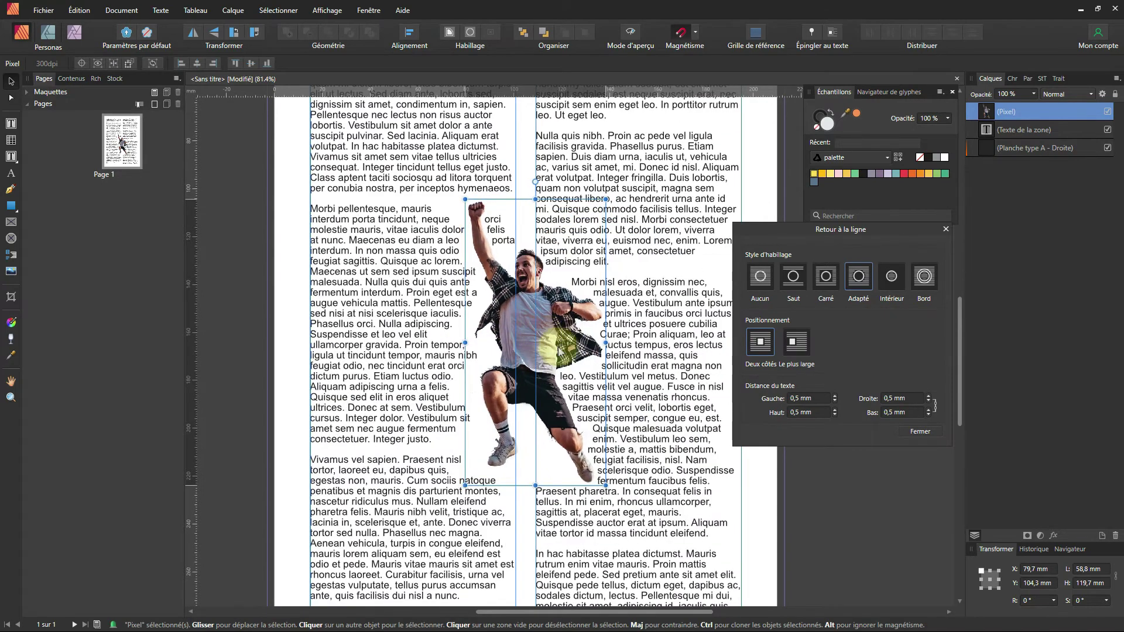
pyautogui.click(760, 341)
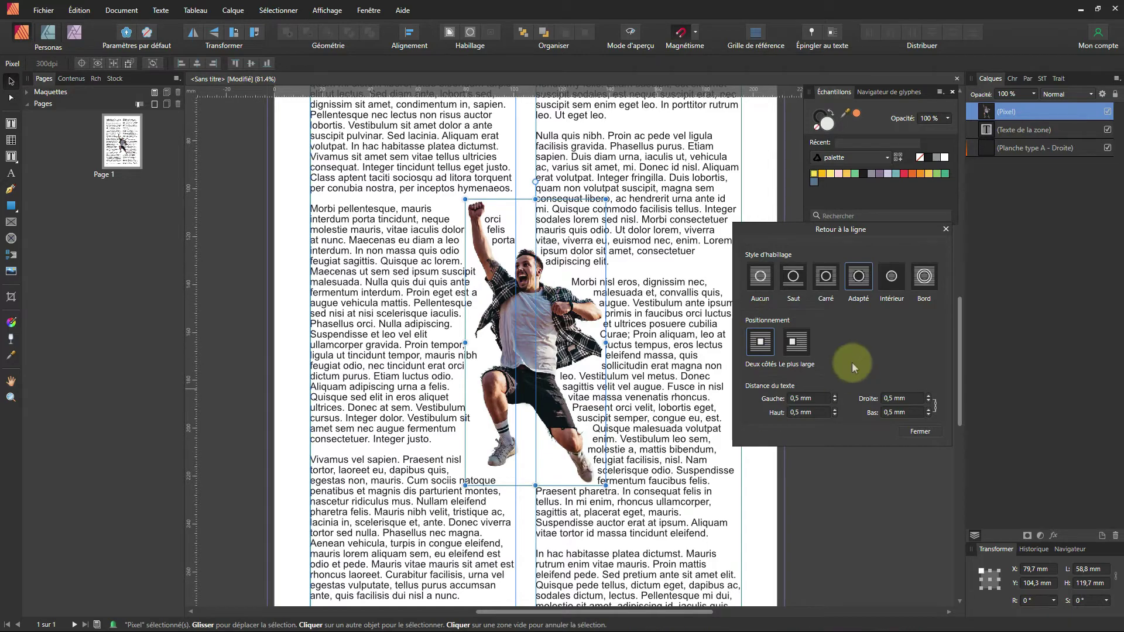
pyautogui.moveTo(519, 337)
pyautogui.mouseDown()
pyautogui.moveTo(530, 380)
pyautogui.moveTo(509, 347)
pyautogui.mouseUp()
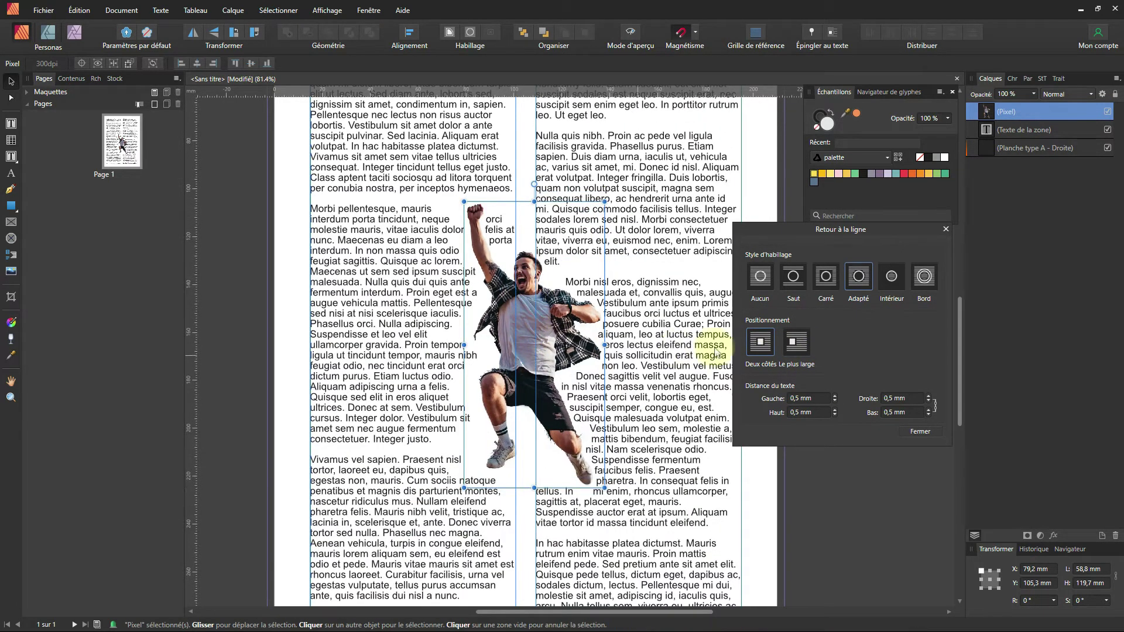
pyautogui.click(761, 345)
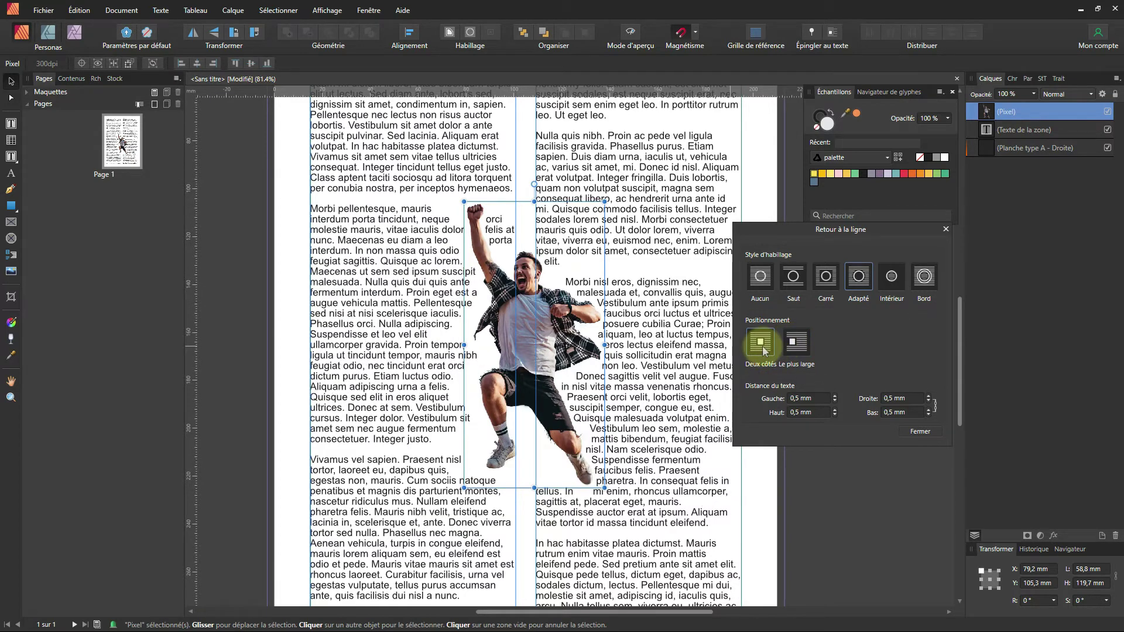
pyautogui.click(799, 344)
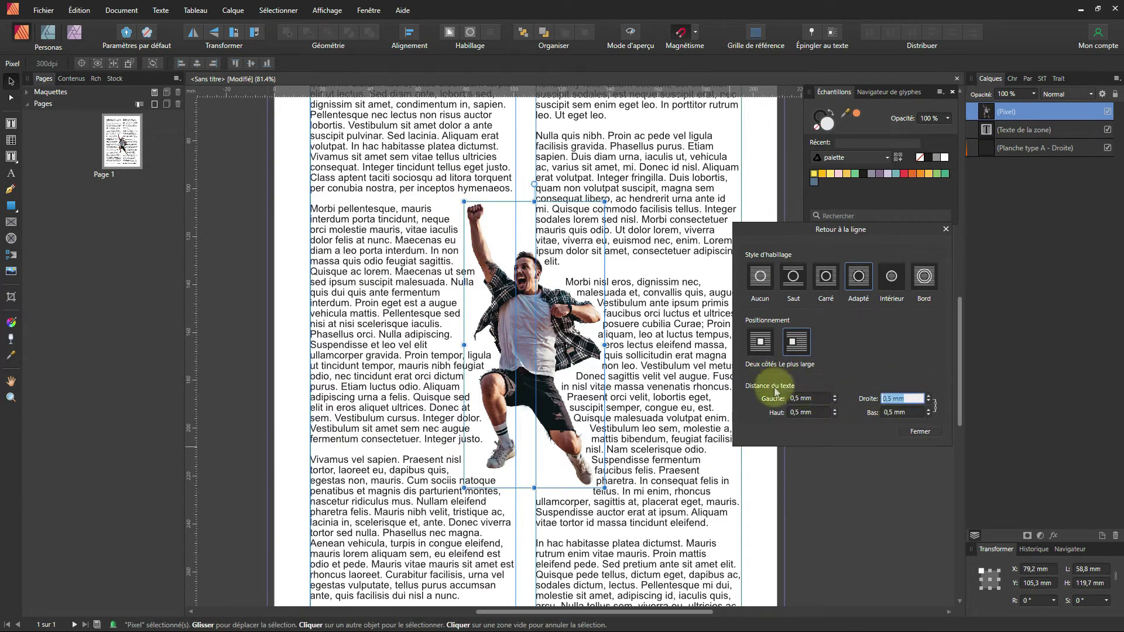
# Step: Set the cutout's linked text distance to 3 mm on all four sides
pyautogui.click(823, 398)
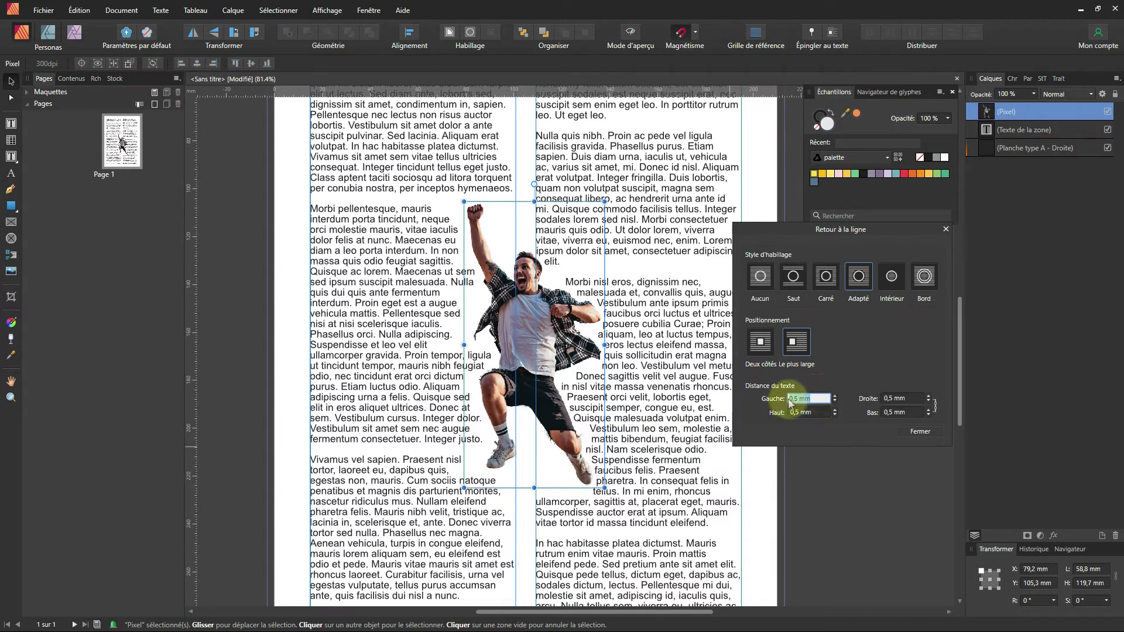
pyautogui.write('3')
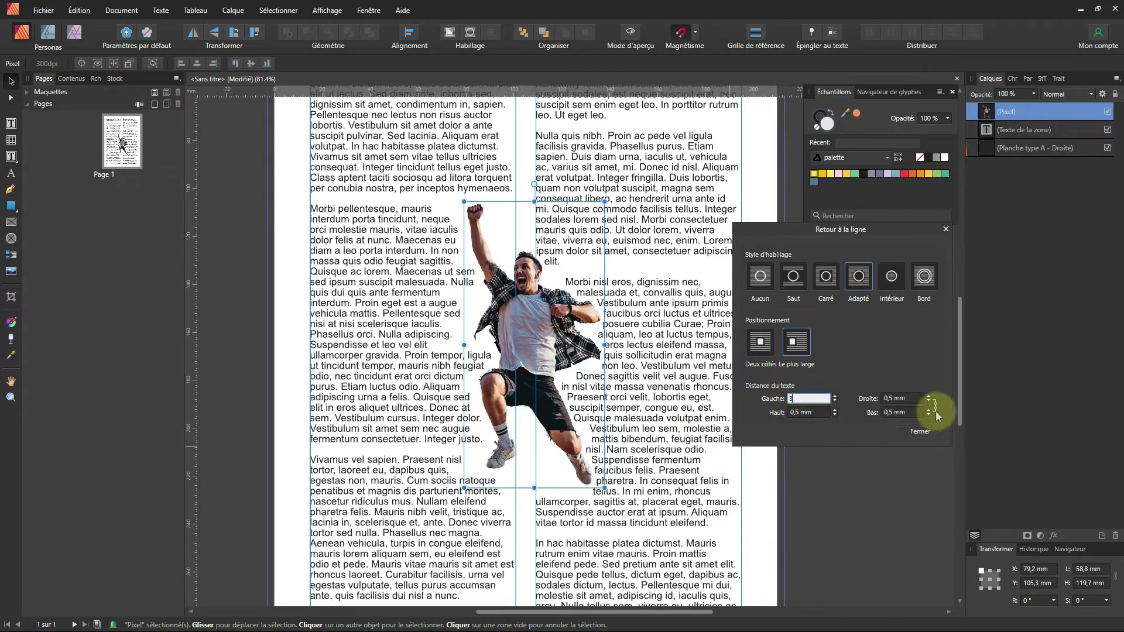
pyautogui.click(908, 398)
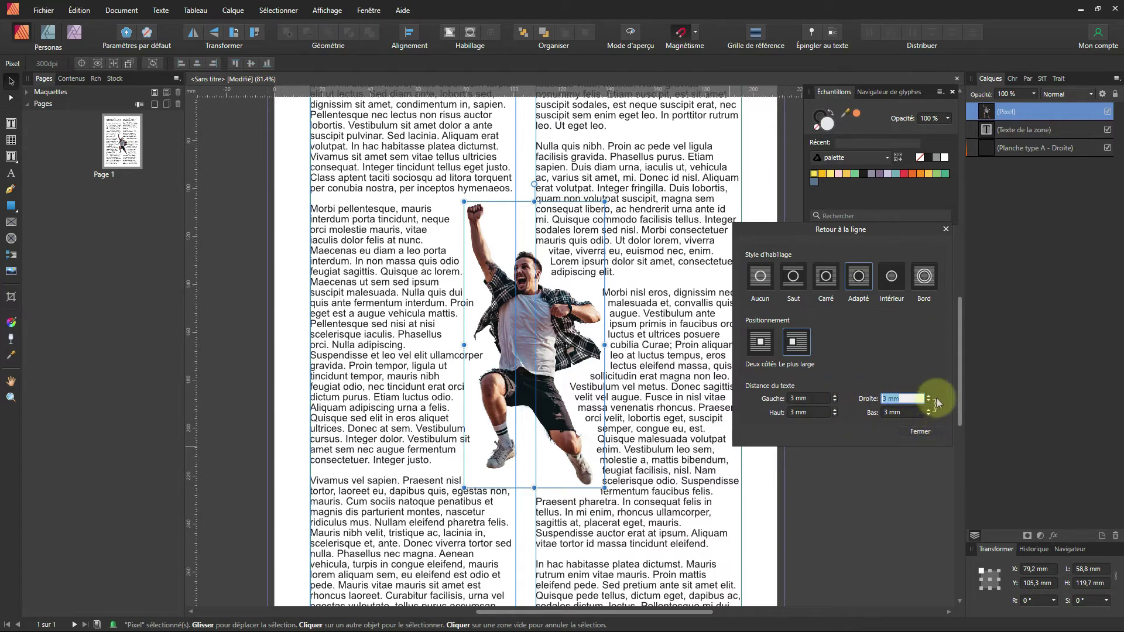
# Step: Unlink the text distances and set only the left distance to 10 mm
pyautogui.click(806, 399)
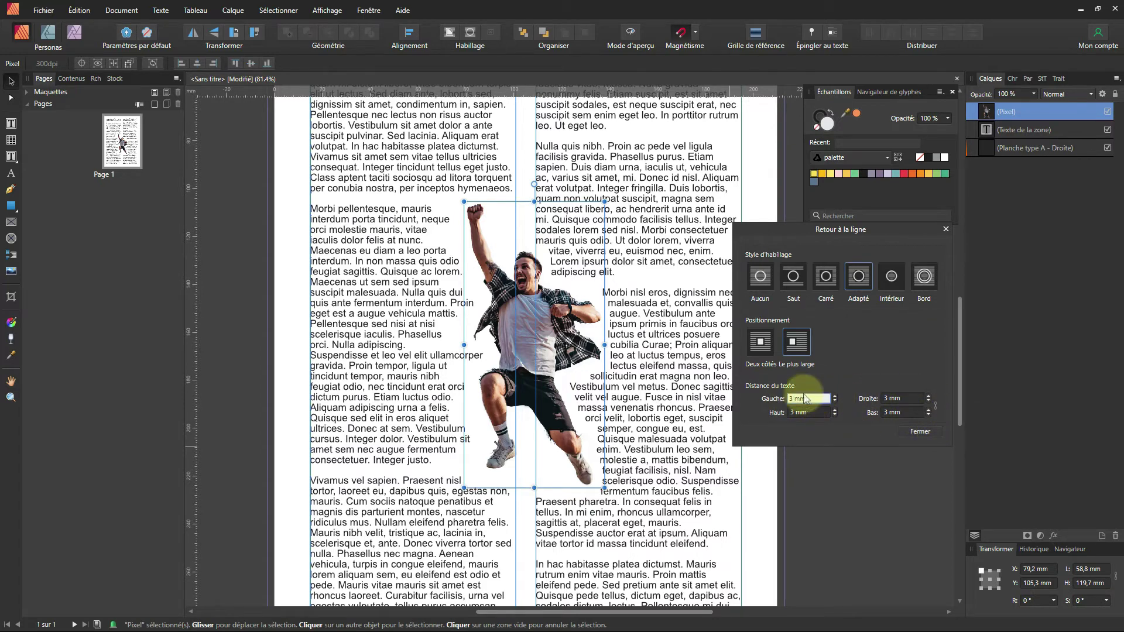
pyautogui.doubleClick(811, 397)
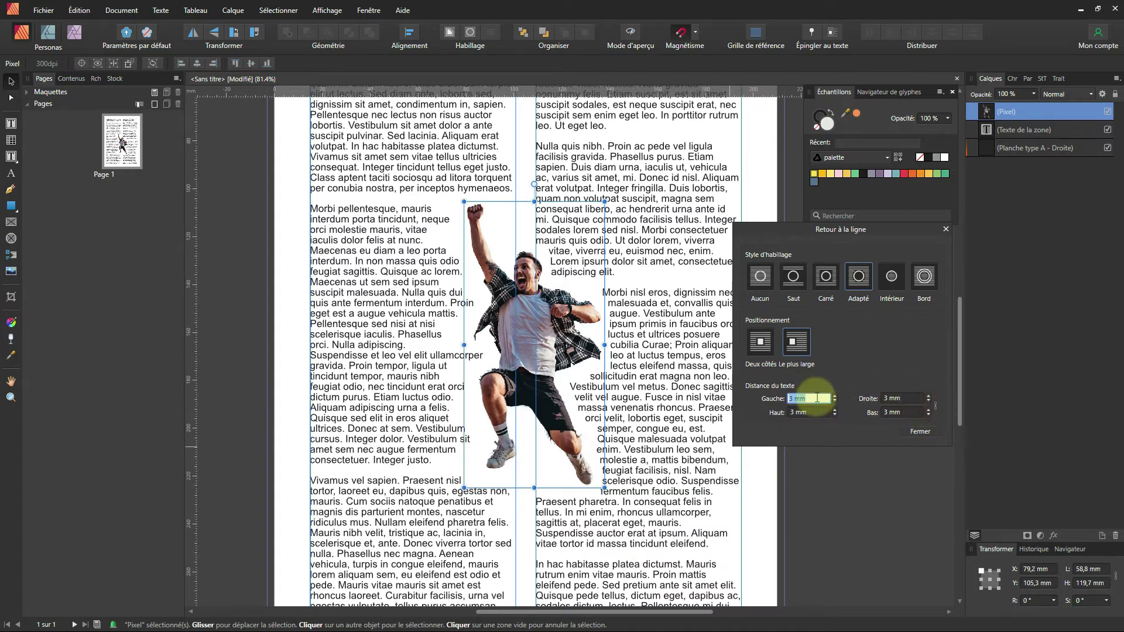
pyautogui.write('10')
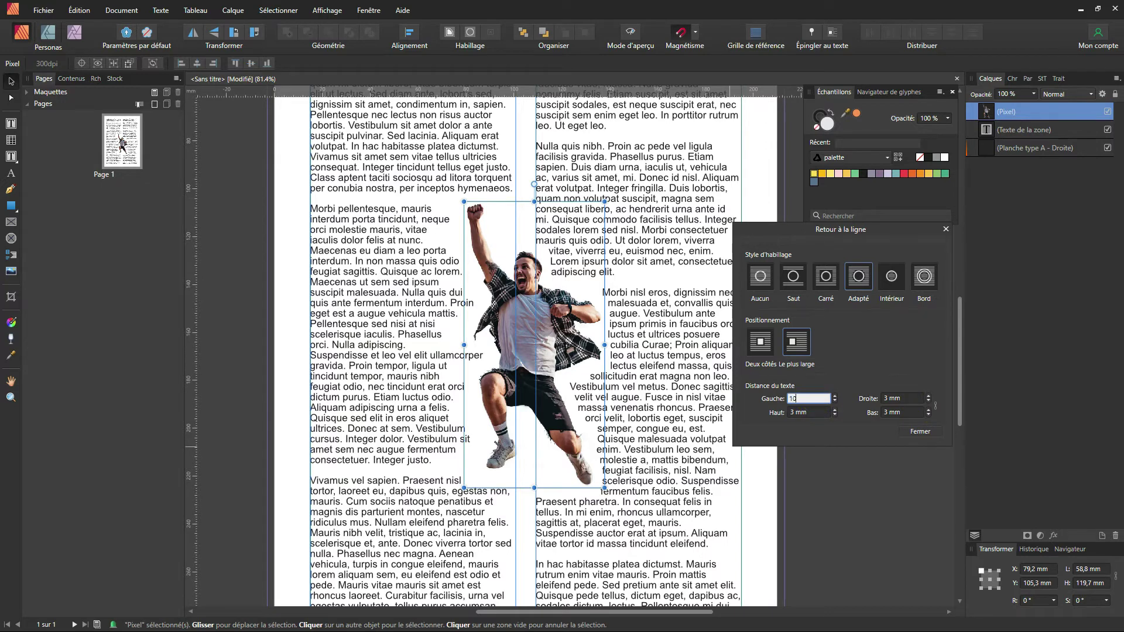
pyautogui.press('Return')
pyautogui.click(813, 414)
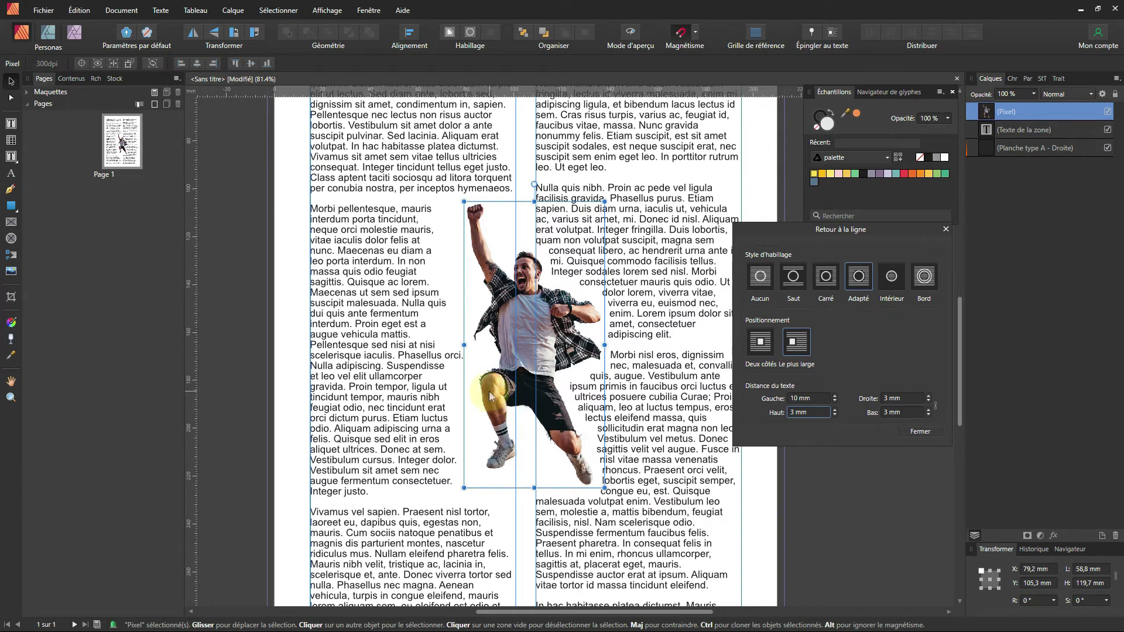
# Step: Relink the text distances, set them to 0.25 mm on all four sides, and close the wrap settings
pyautogui.click(935, 408)
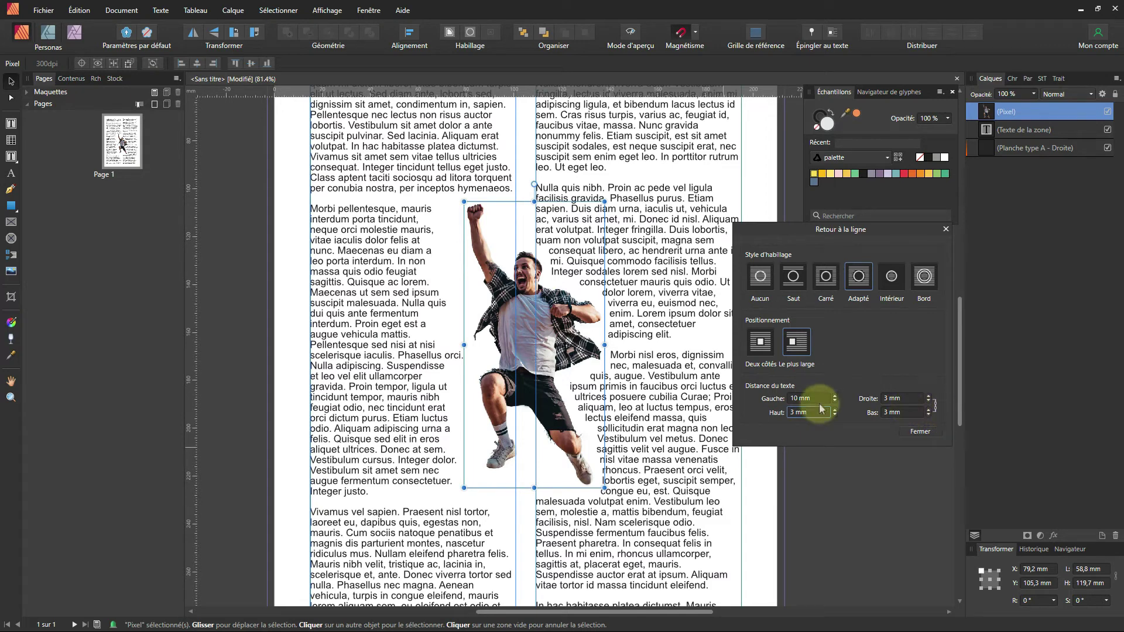
pyautogui.click(815, 398)
pyautogui.write('0')
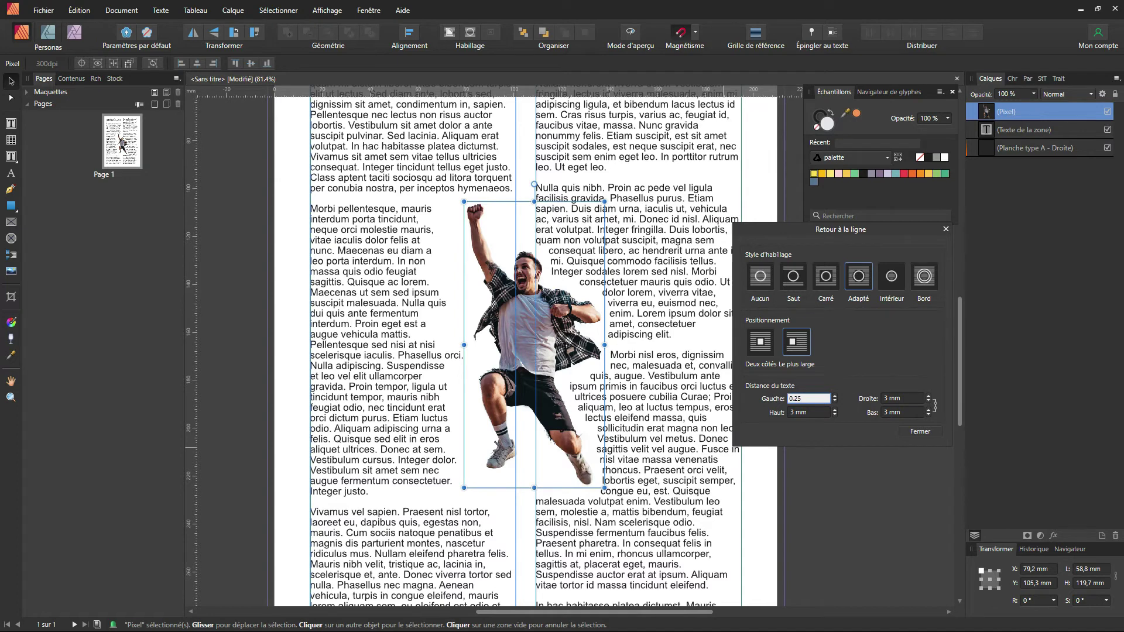
pyautogui.write('.25')
pyautogui.press('Return')
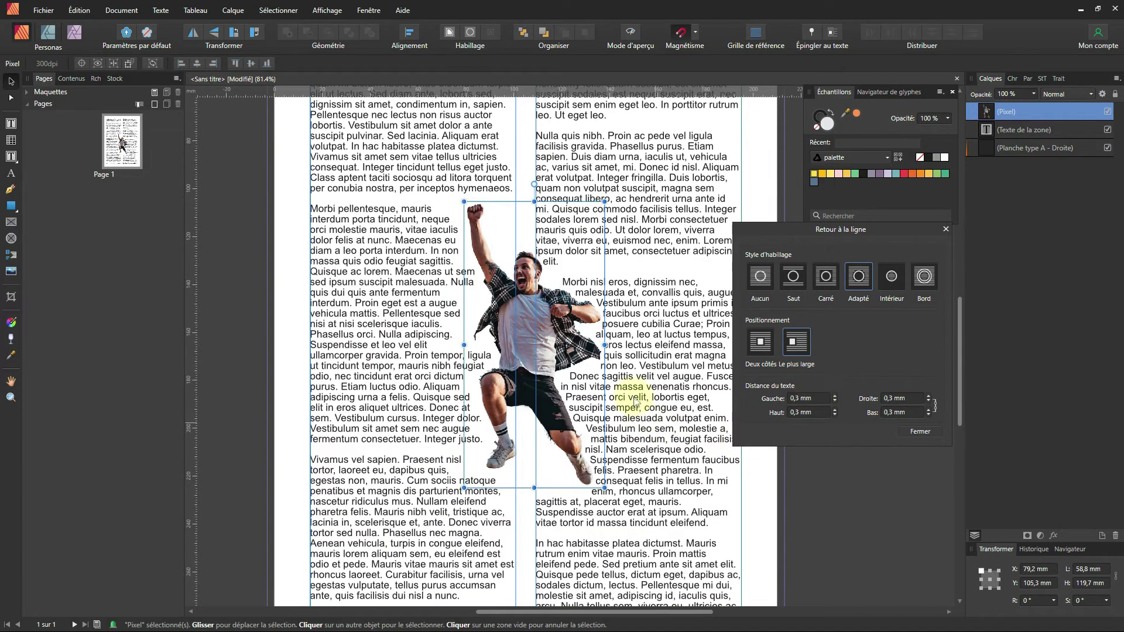
pyautogui.click(921, 433)
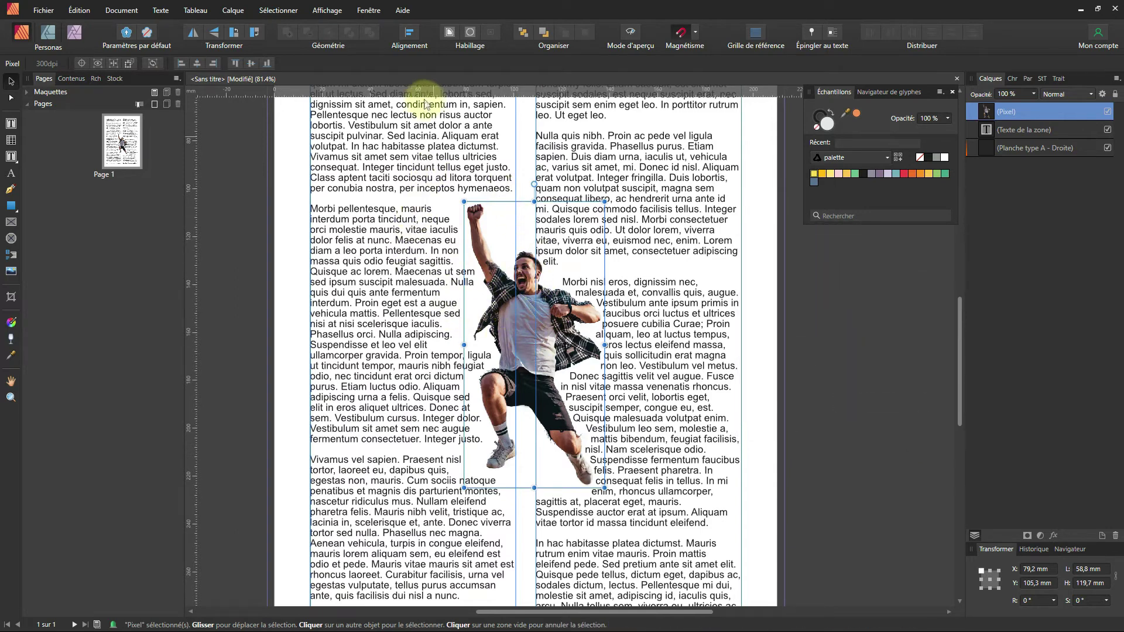
# Step: Edit the cutout's text wrap outline, raising the nodes around the man's head to about X 94.4 mm, Y 107.4 mm
pyautogui.click(470, 34)
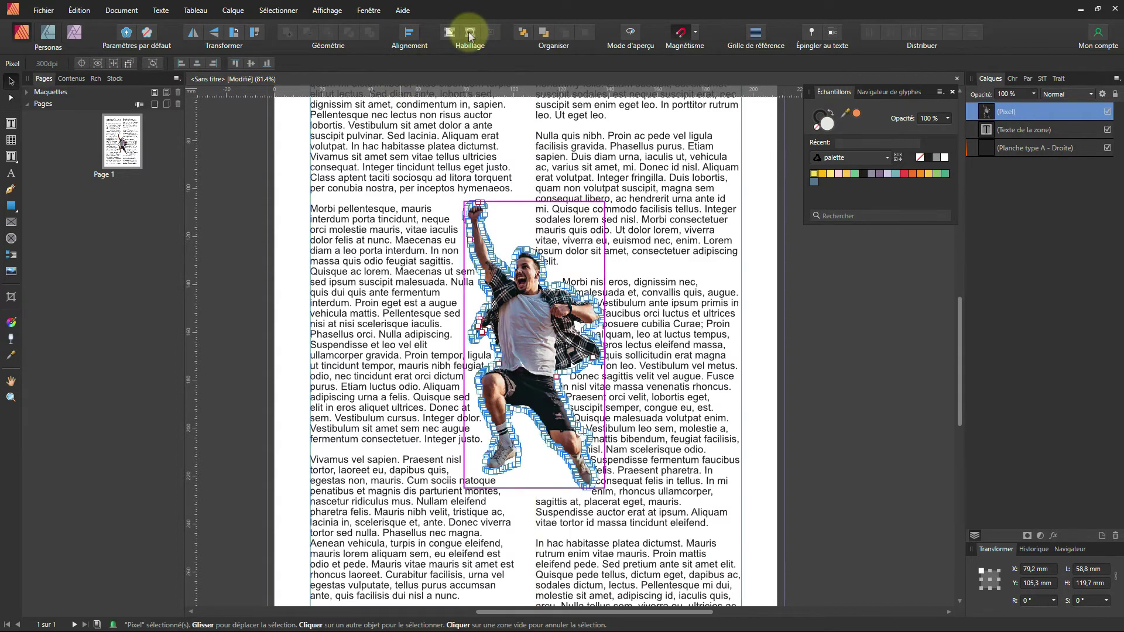
pyautogui.scroll(5, 542, 274)
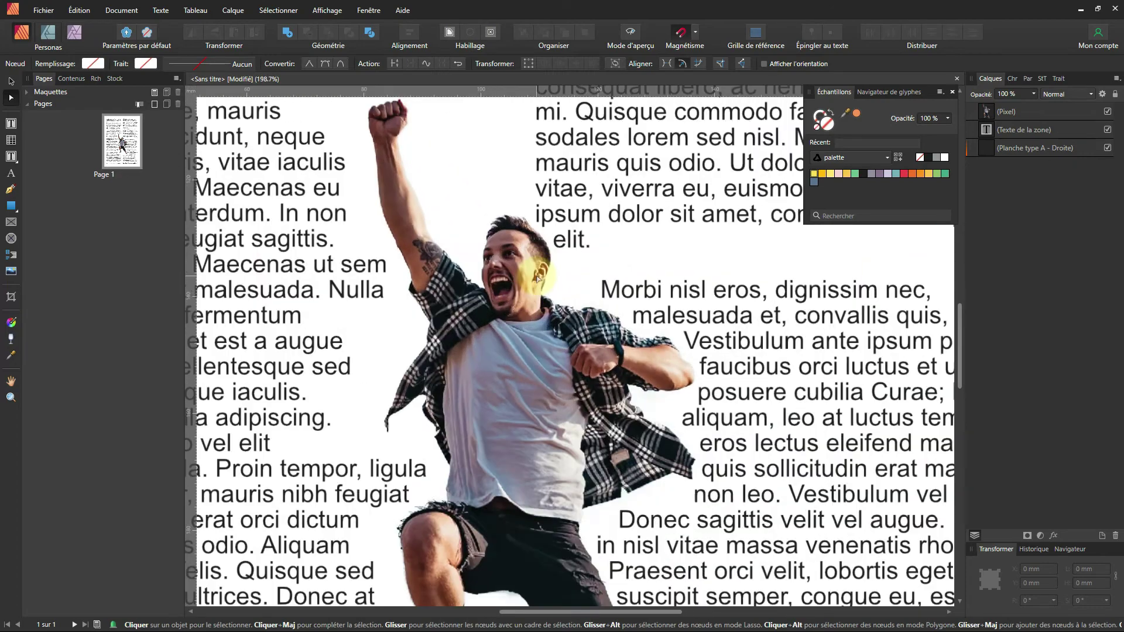
pyautogui.scroll(2, 448, 203)
pyautogui.scroll(2, 449, 203)
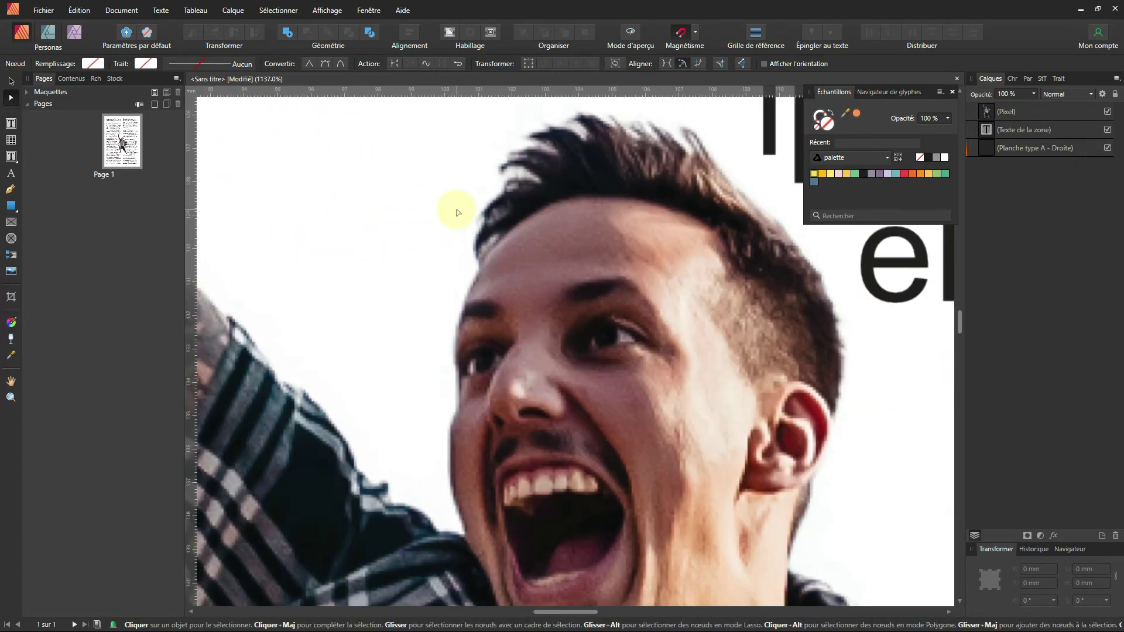
pyautogui.scroll(-8, 730, 233)
pyautogui.scroll(-1, 708, 291)
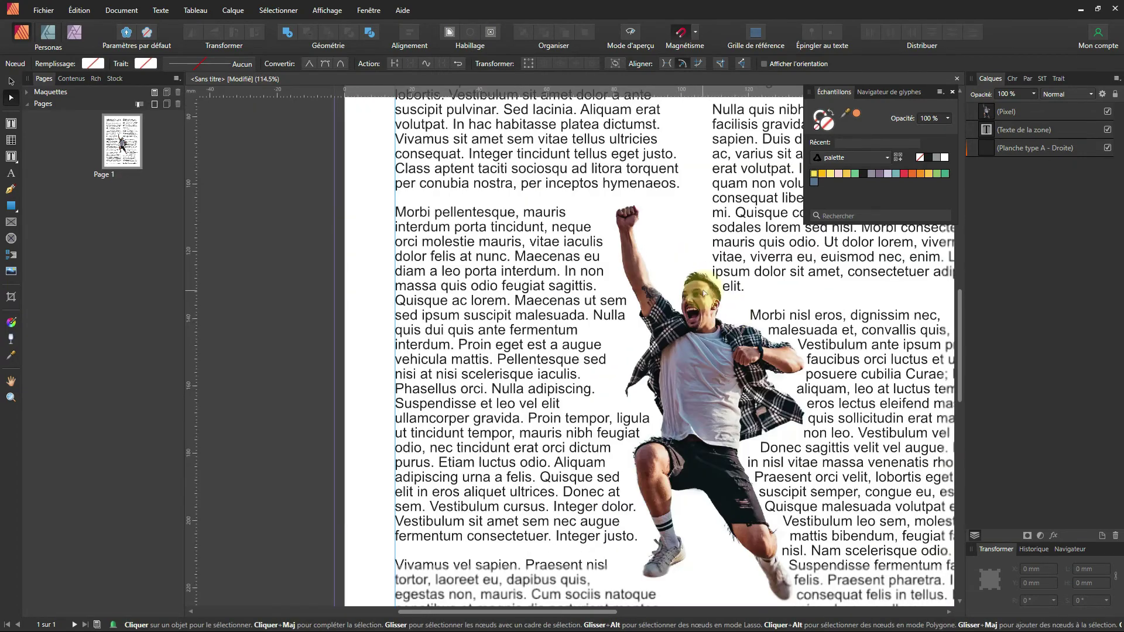
pyautogui.scroll(2, 708, 260)
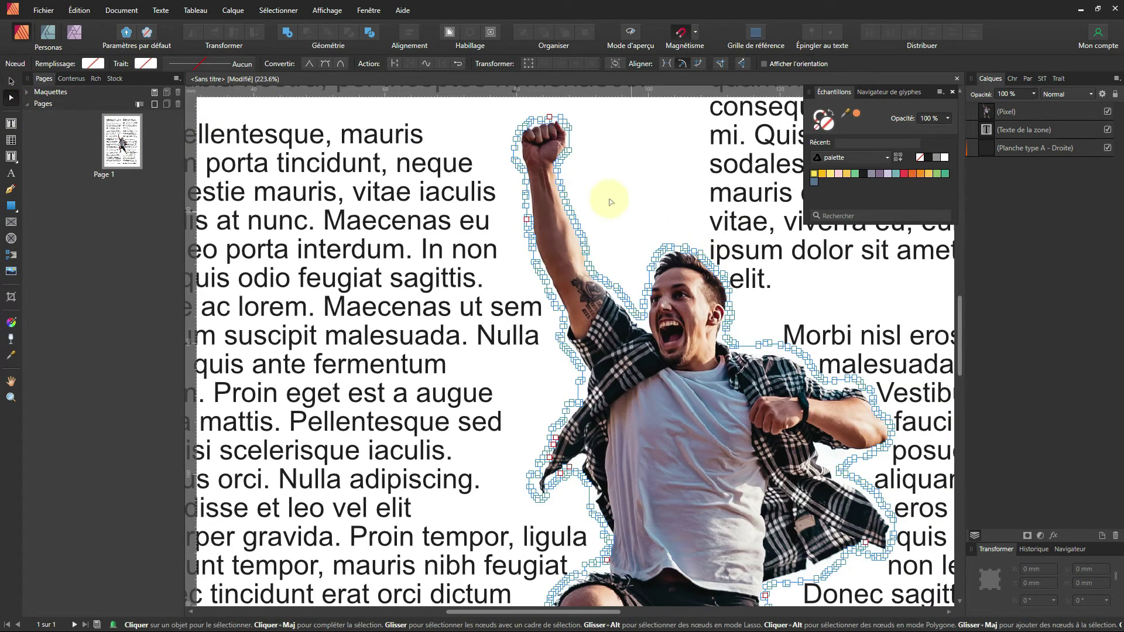
pyautogui.moveTo(609, 199); pyautogui.dragTo(741, 303)
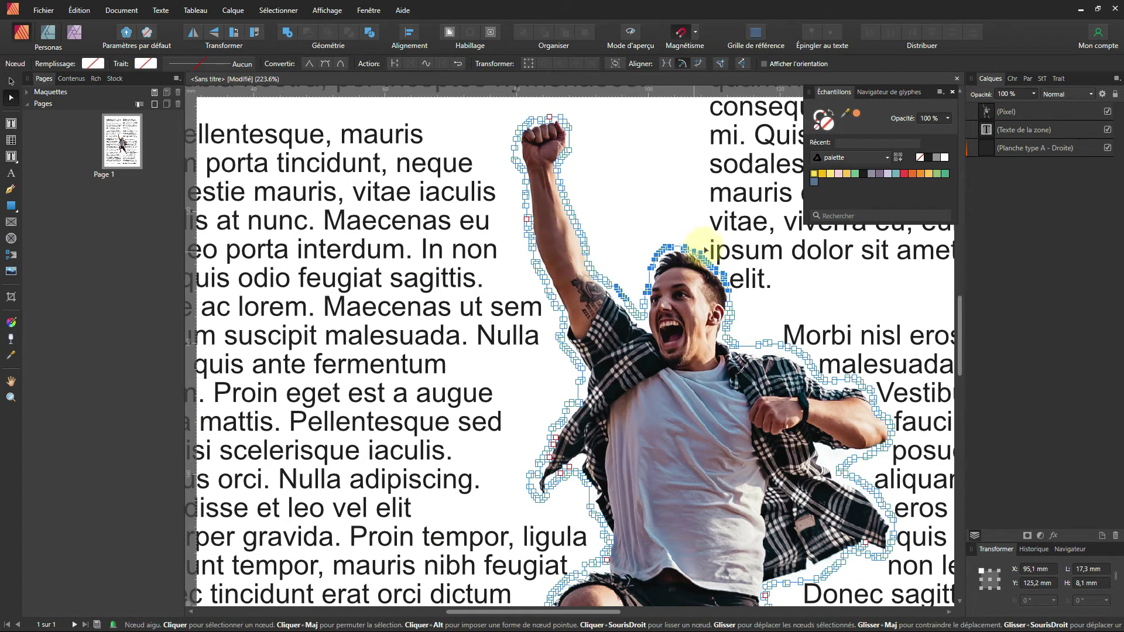
pyautogui.moveTo(707, 250); pyautogui.dragTo(692, 136)
# Step: Shift the wrap outline nodes around the left shirt tail outward to the left, to about X 75.4 mm, Y 150.6 mm
pyautogui.scroll(-3, 706, 334)
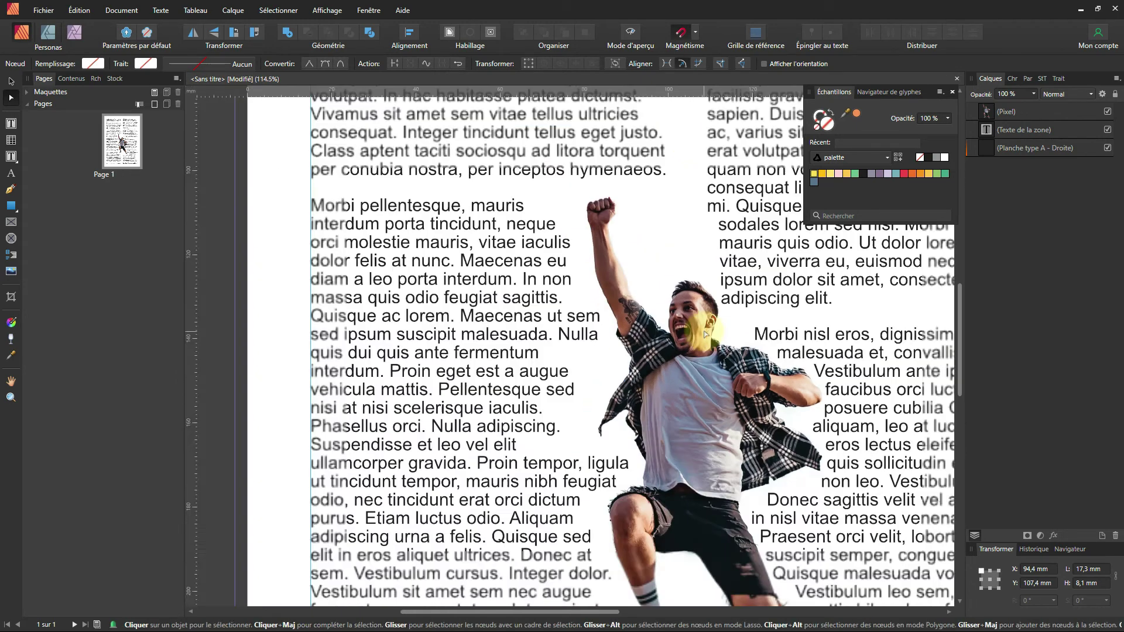
pyautogui.scroll(-2, 706, 334)
pyautogui.scroll(1, 673, 351)
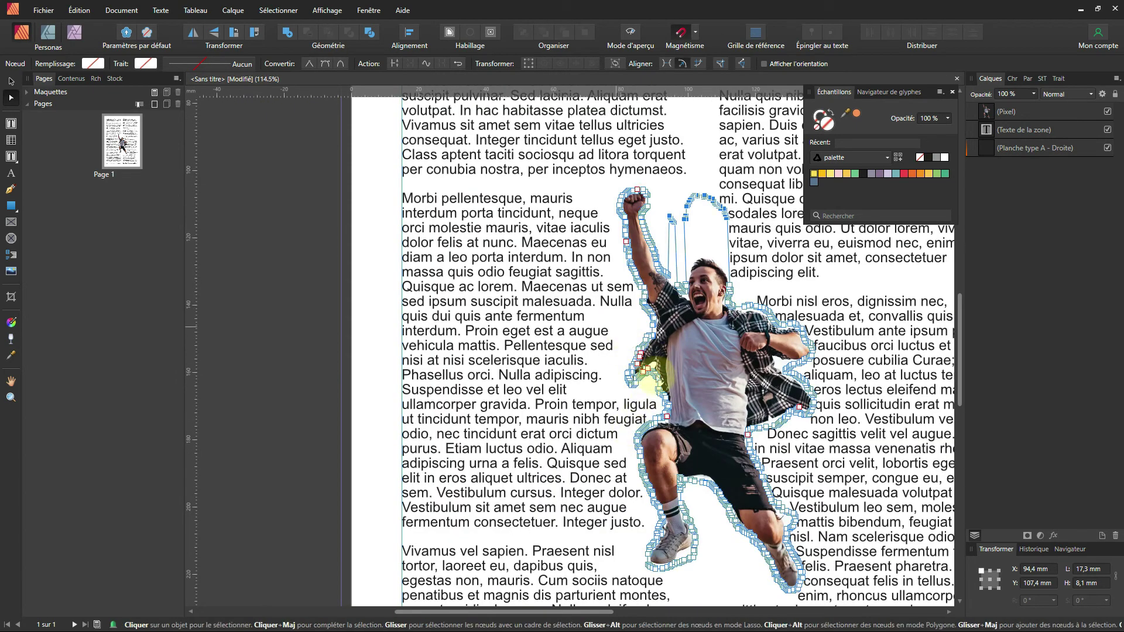
pyautogui.moveTo(615, 326)
pyautogui.mouseDown()
pyautogui.moveTo(672, 407)
pyautogui.moveTo(597, 396)
pyautogui.mouseUp()
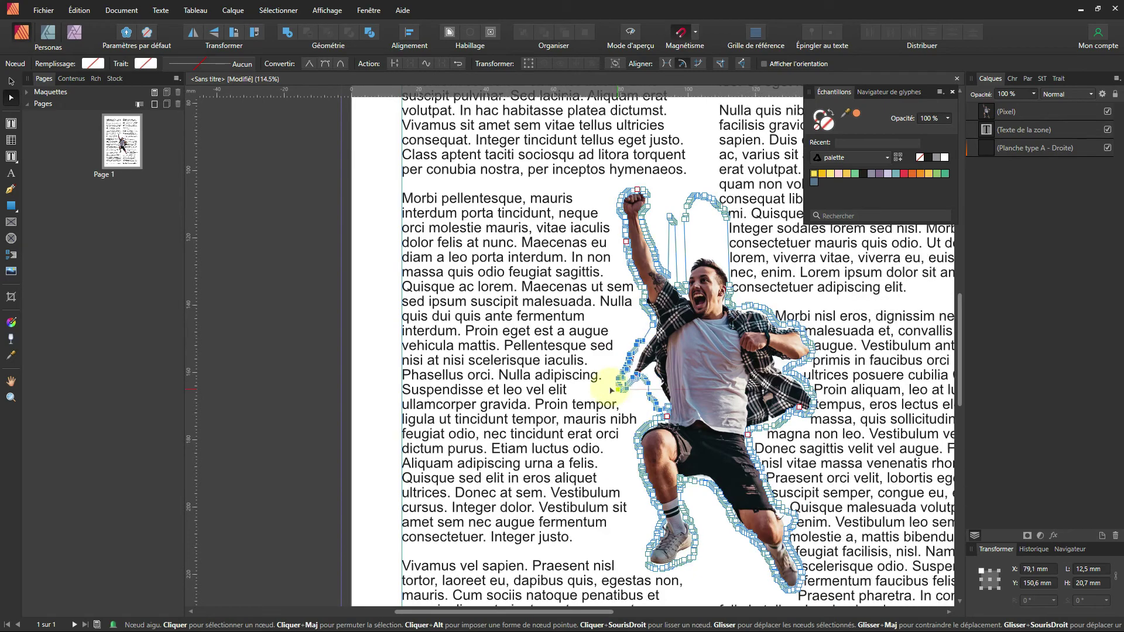
# Step: Shift the wrap outline nodes along the right side of the shorts outward, to about X 124.5 mm, Y 173 mm
pyautogui.scroll(-1, 644, 404)
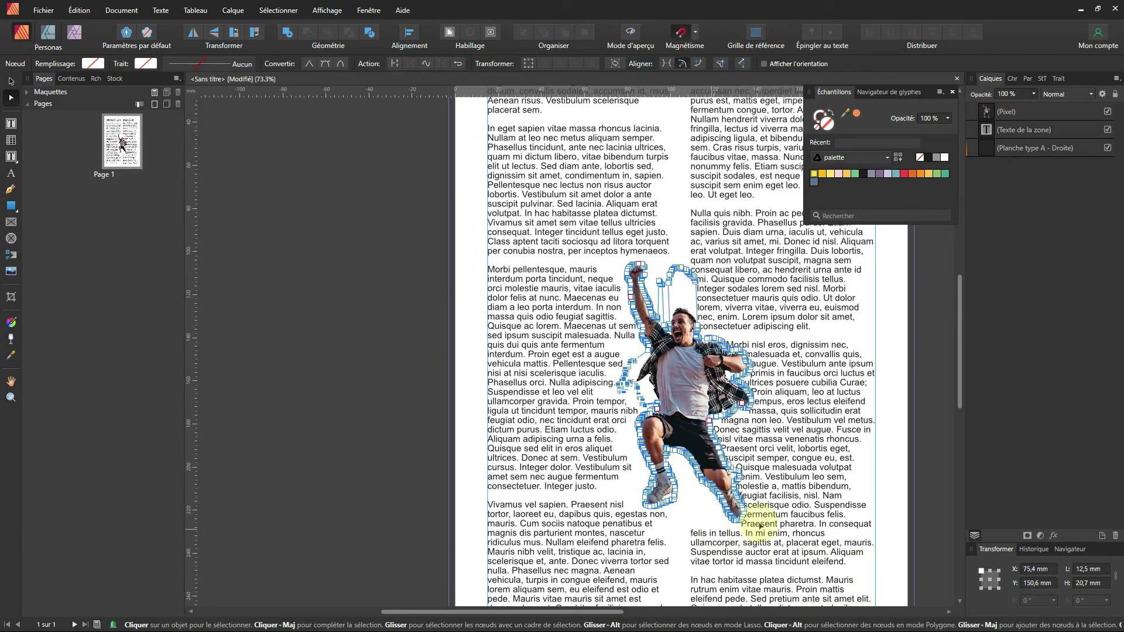
pyautogui.scroll(2, 645, 404)
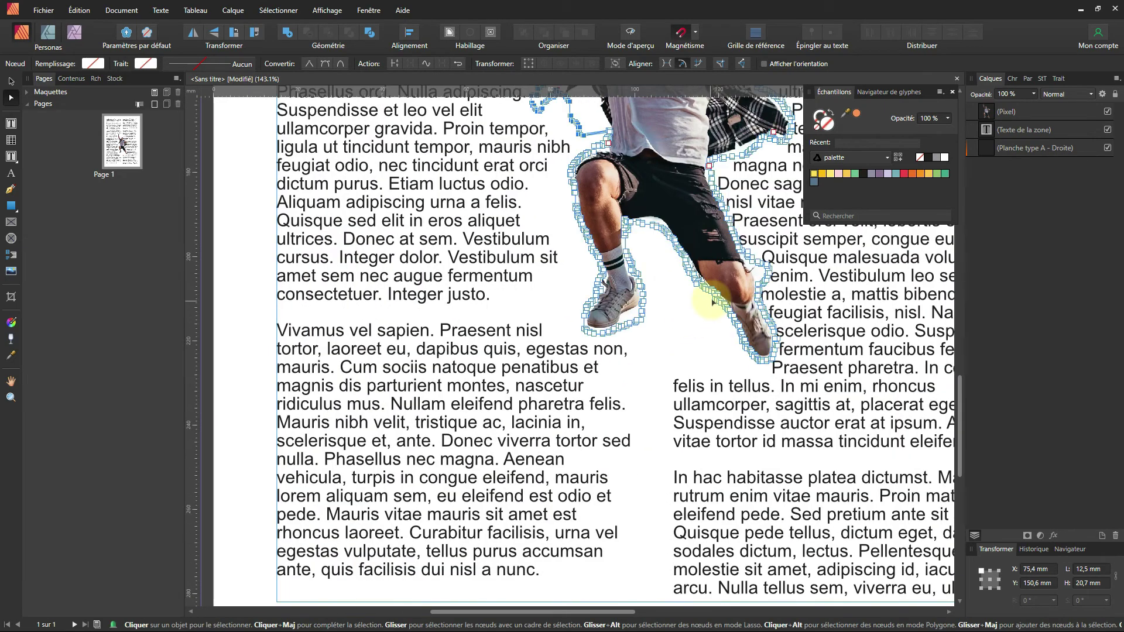
pyautogui.scroll(2, 743, 274)
pyautogui.scroll(2, 743, 274)
pyautogui.hscroll(6, 743, 274)
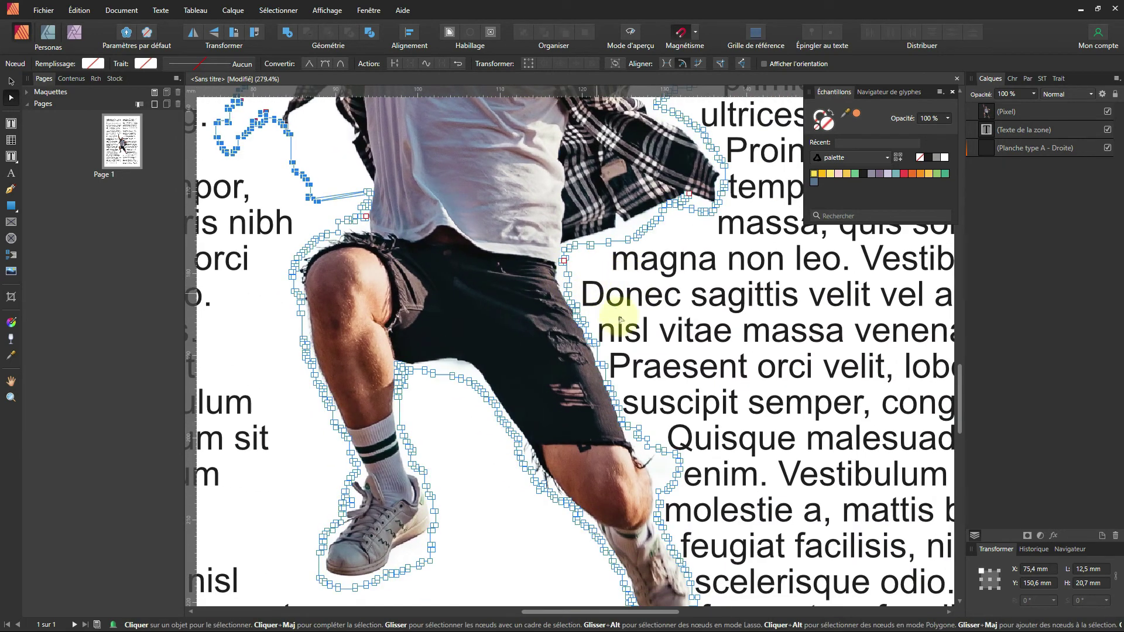
pyautogui.moveTo(534, 216); pyautogui.dragTo(679, 414)
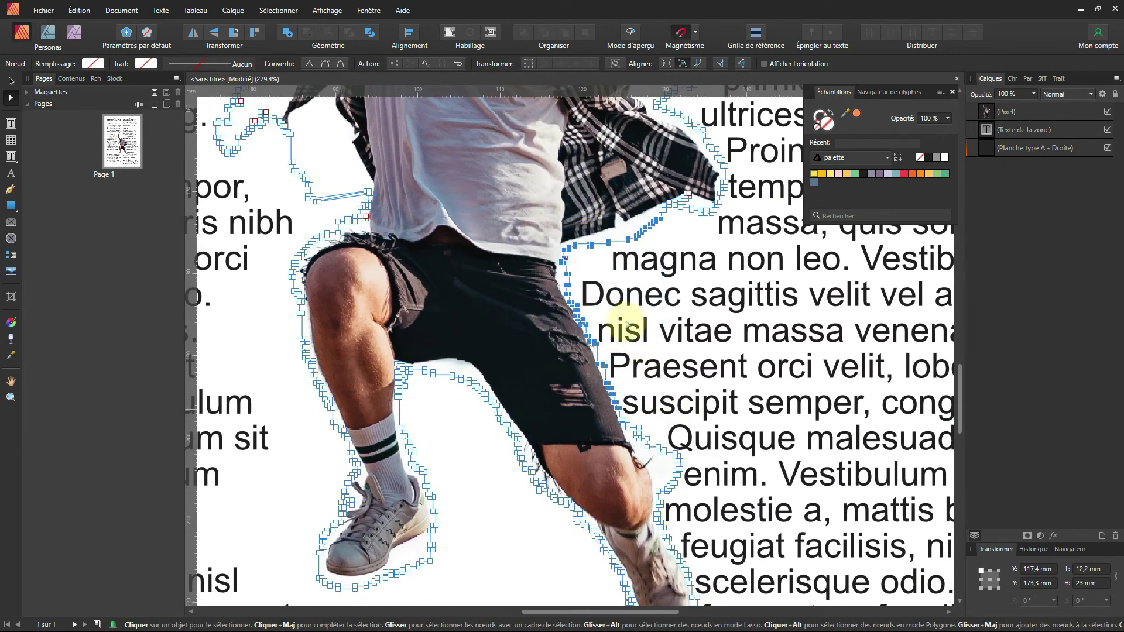
pyautogui.moveTo(595, 317); pyautogui.dragTo(640, 318)
pyautogui.scroll(-3, 640, 319)
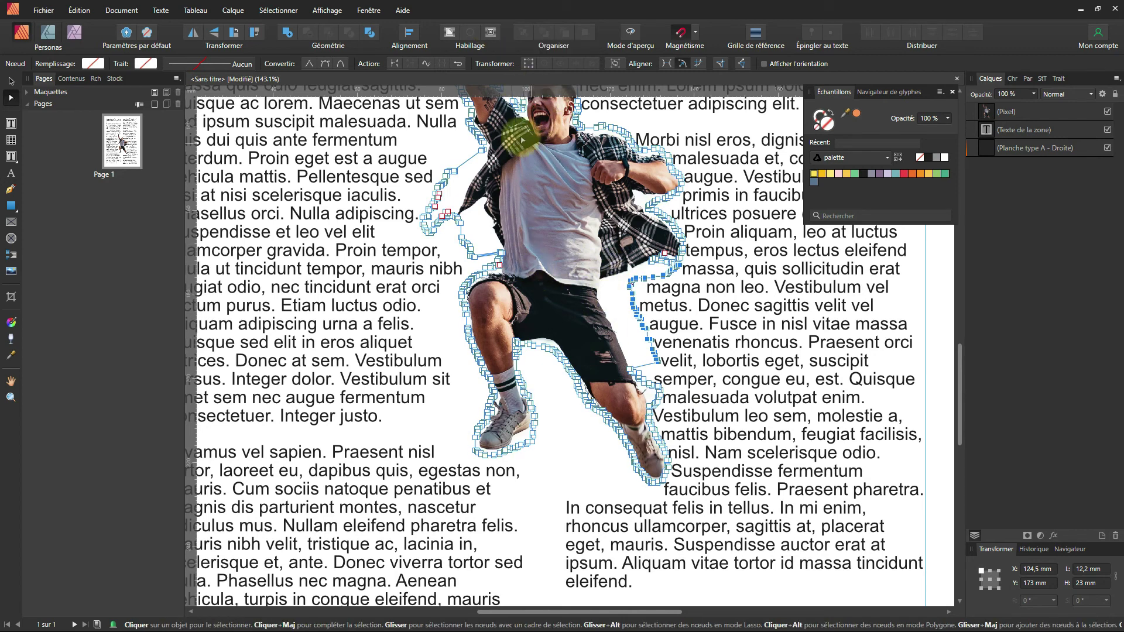
# Step: Reset the cutout's customized text wrap outline and undo that reset
pyautogui.click(490, 32)
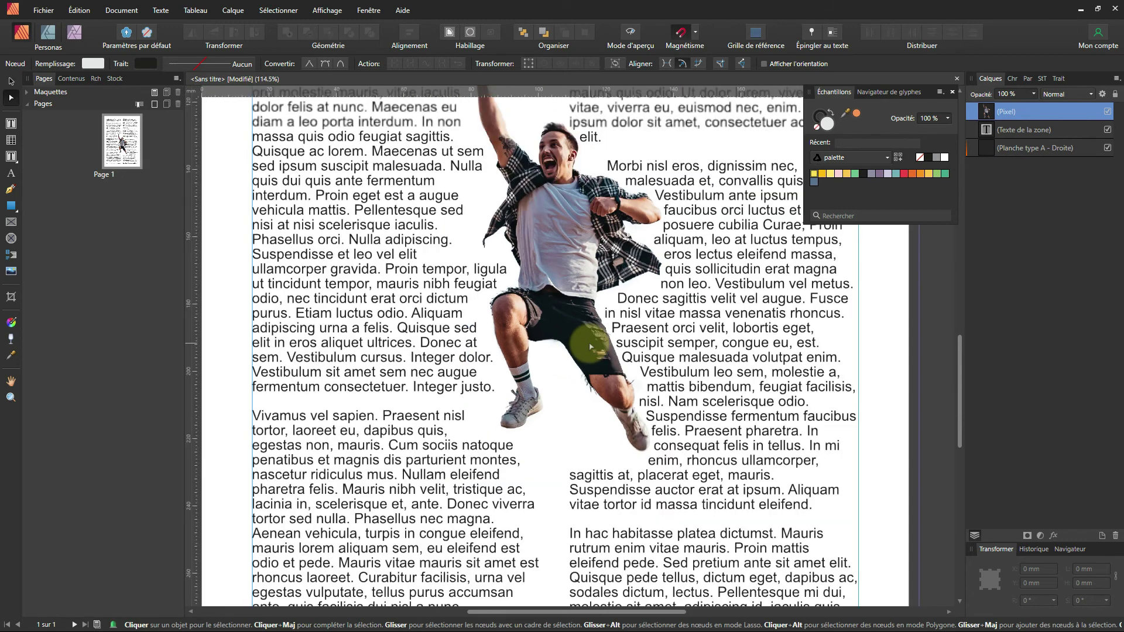
pyautogui.scroll(-3, 578, 356)
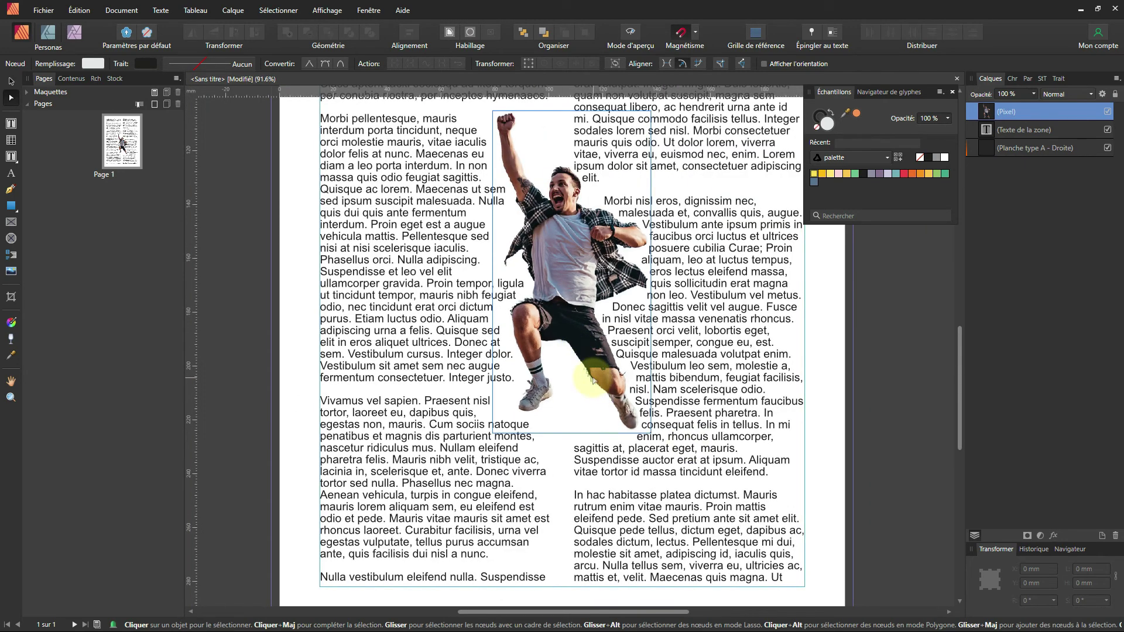
pyautogui.hotkey('ctrl', 'z')
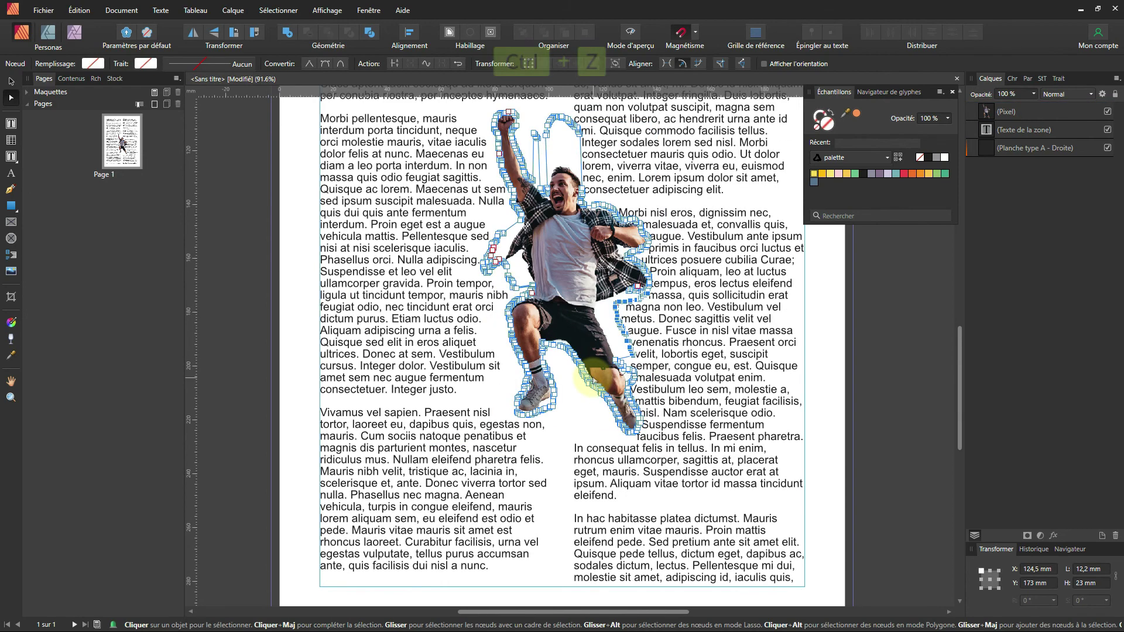
# Step: Leave wrap outline editing with the Move tool, deselect everything, and review the text flow around the cutout on the page
pyautogui.hotkey('ctrl', '0')
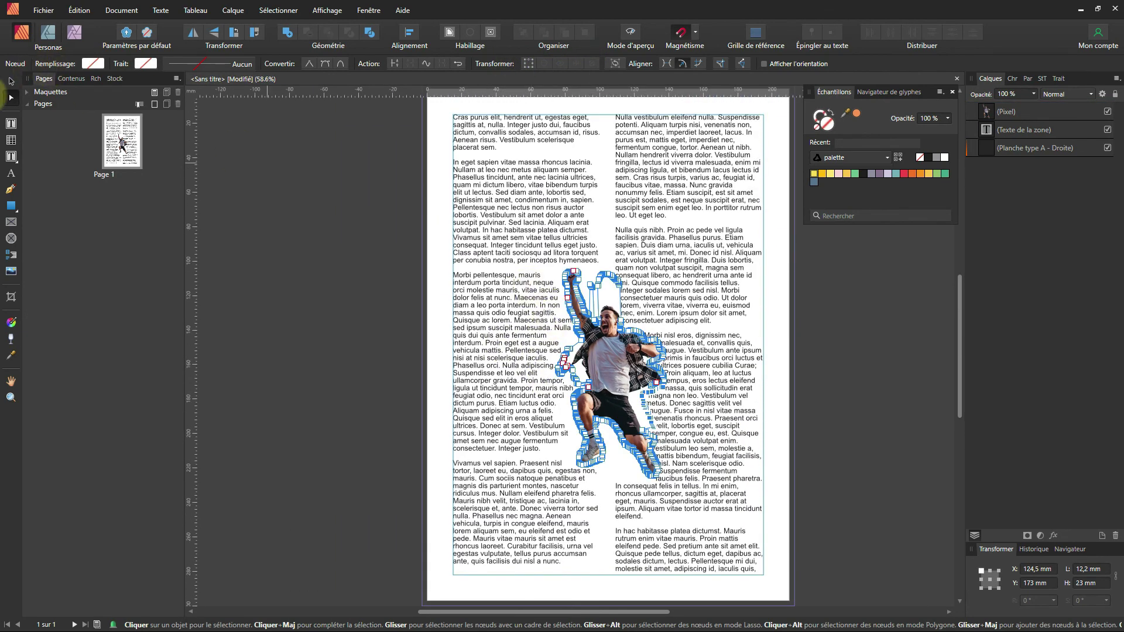
pyautogui.click(10, 82)
pyautogui.click(337, 204)
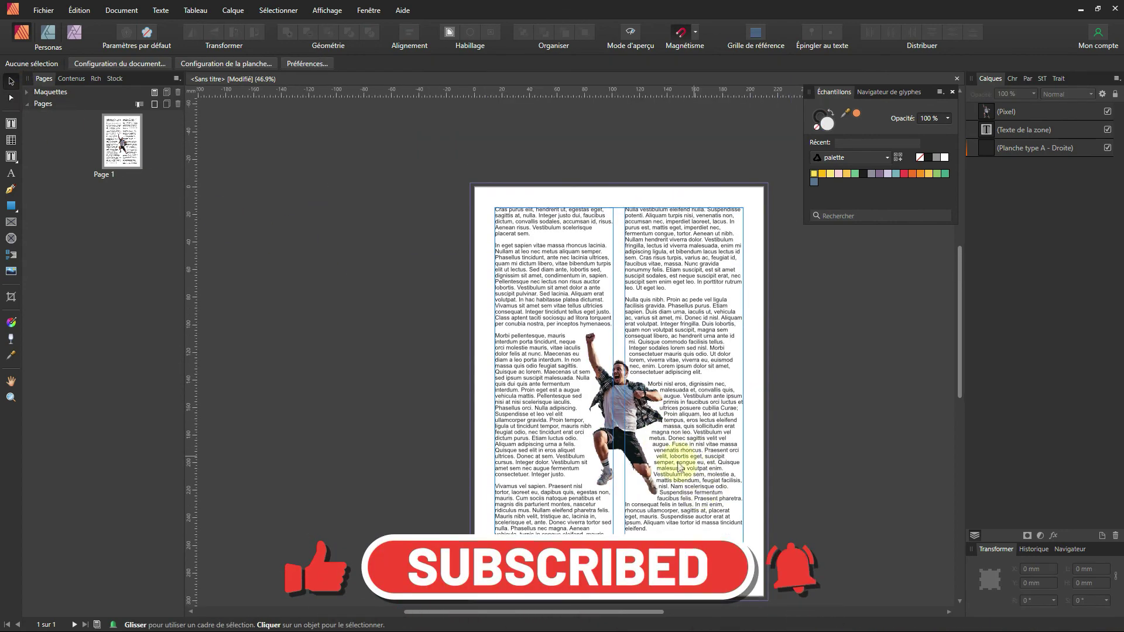
pyautogui.scroll(3, 712, 466)
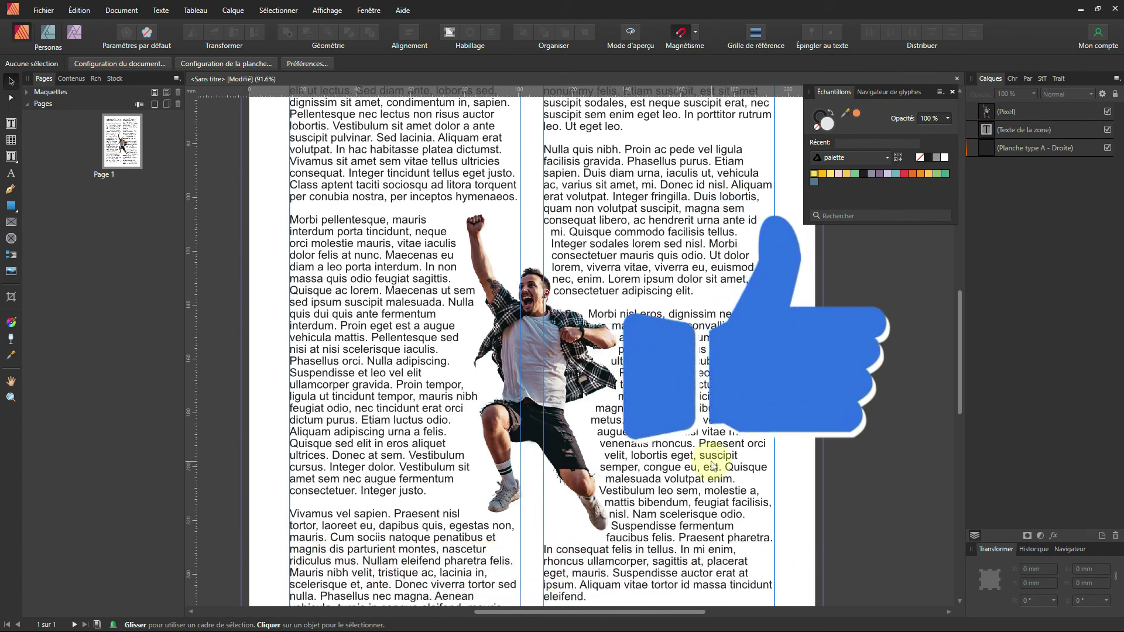
pyautogui.scroll(-2, 561, 401)
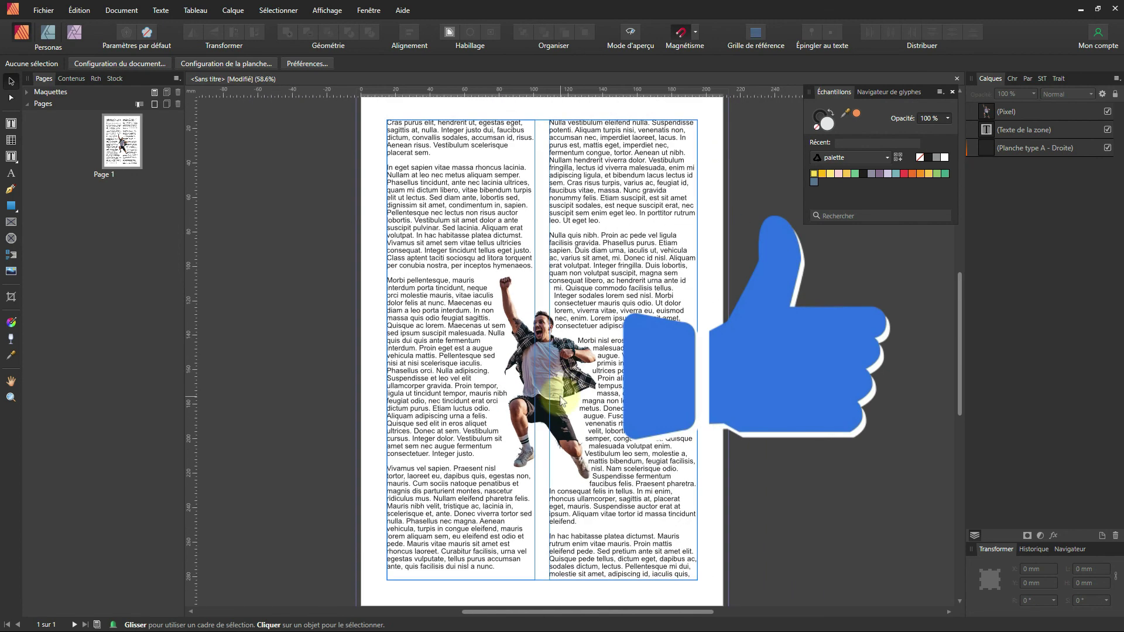